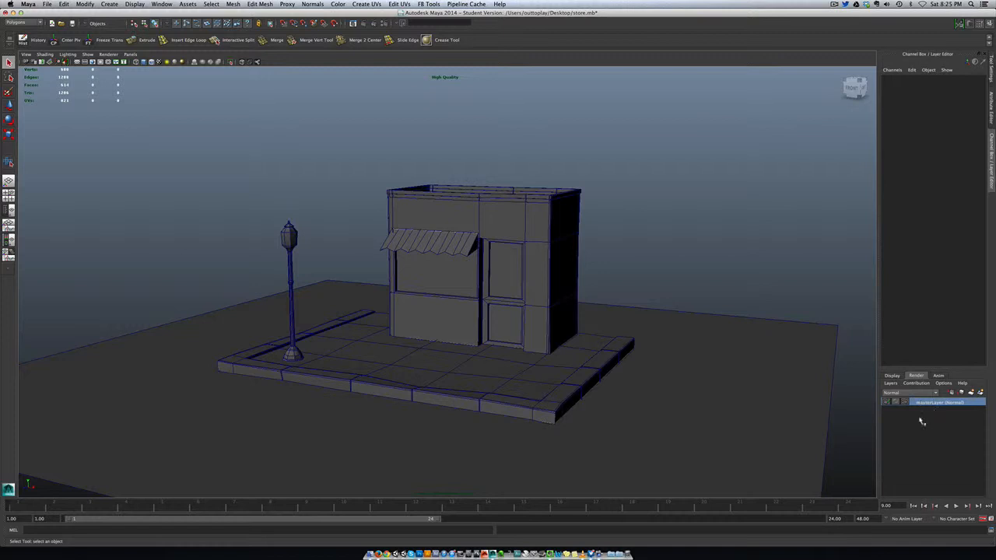
Select all the objects in the store scene and delete their construction history.
left_click(898, 377)
left_click(912, 375)
left_click(780, 269)
left_click(527, 188)
left_click(613, 181)
left_click_drag(163, 171, 545, 356)
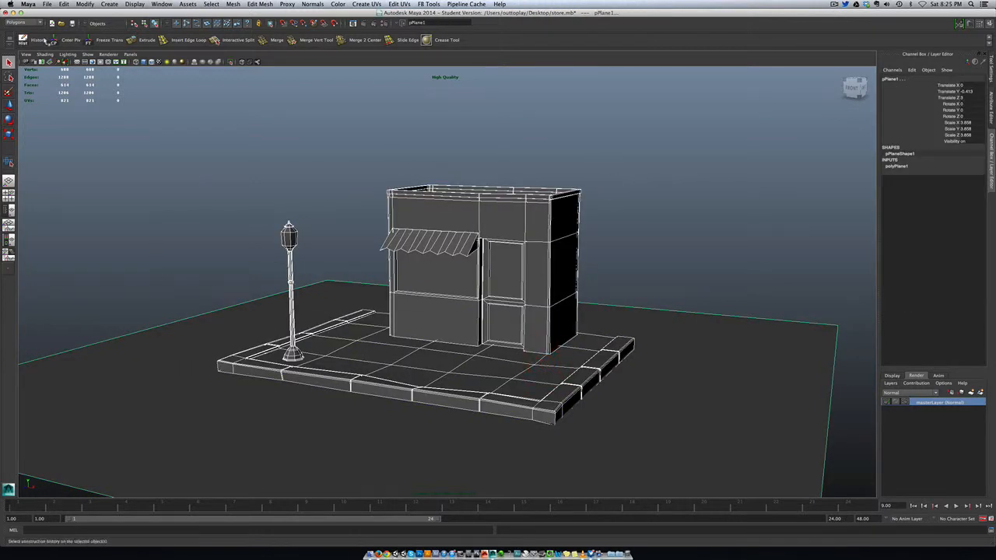
left_click(39, 39)
left_click(140, 98)
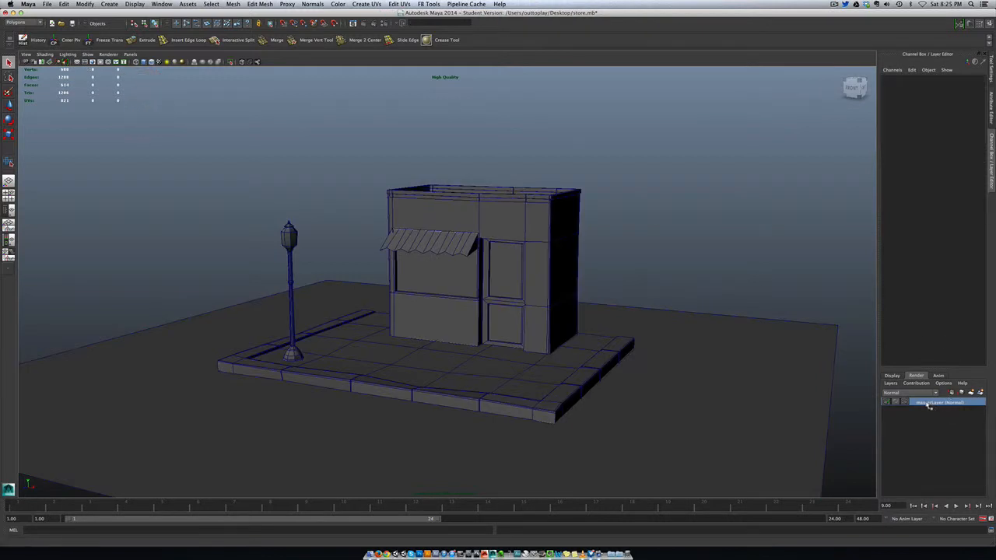
left_click(749, 223)
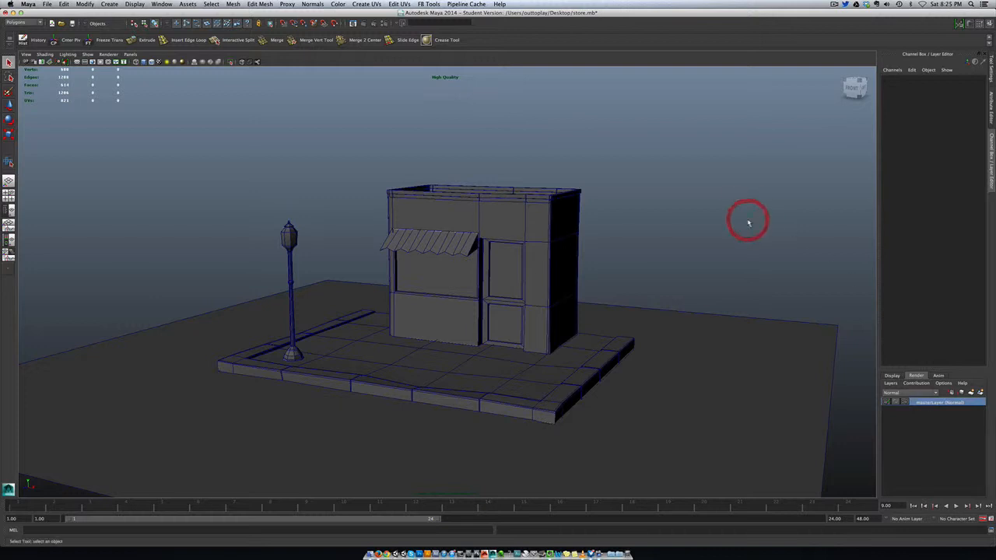
left_click(465, 385)
left_click(650, 249)
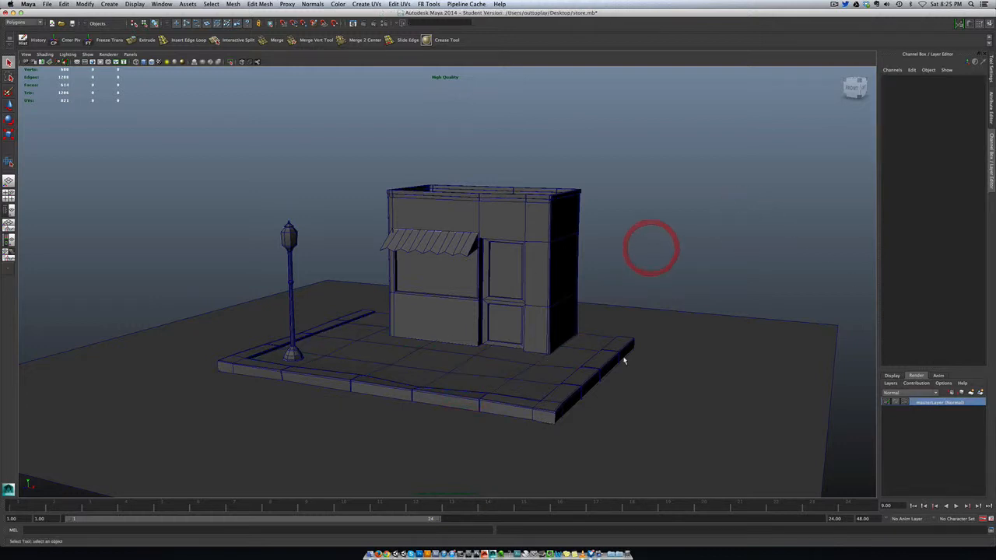
left_click(626, 354)
left_click(654, 285)
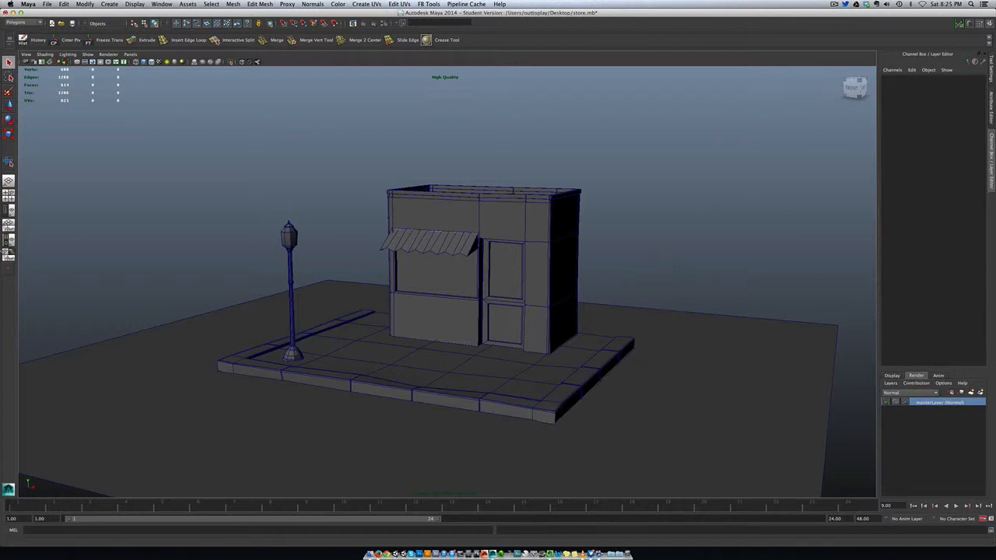
left_click(676, 327)
left_click(703, 226)
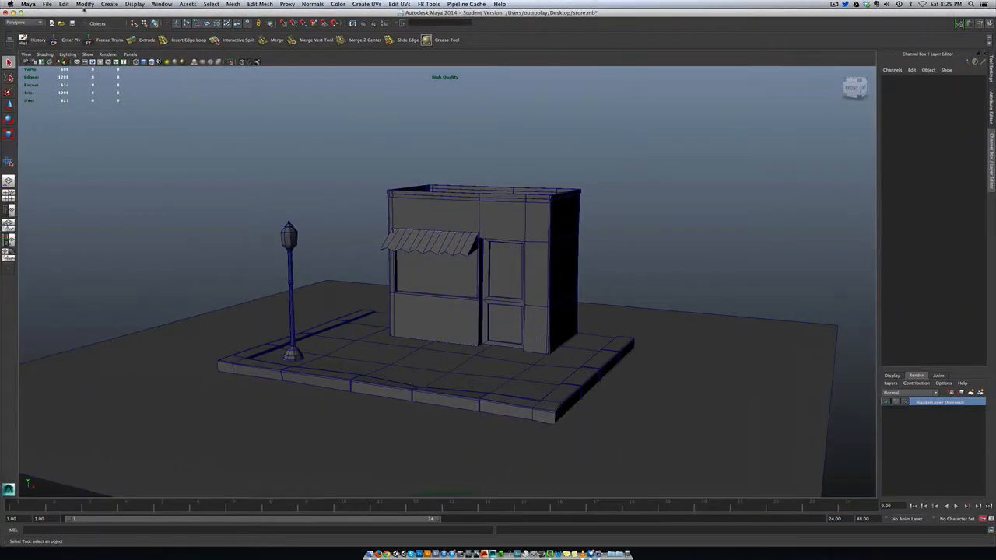
Create an area light at the origin and scale it up uniformly to about 84.4.
left_click(108, 4)
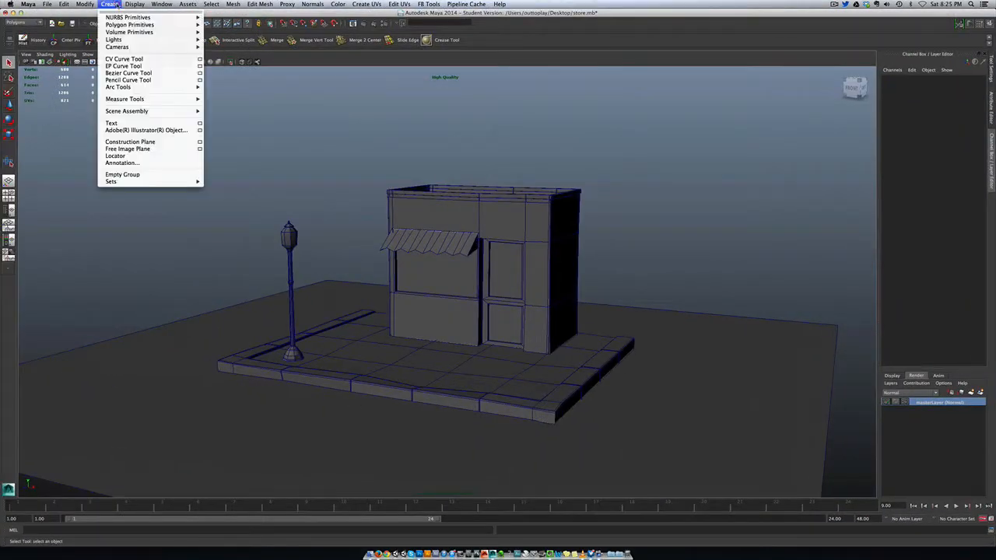
mouse_move(195, 39)
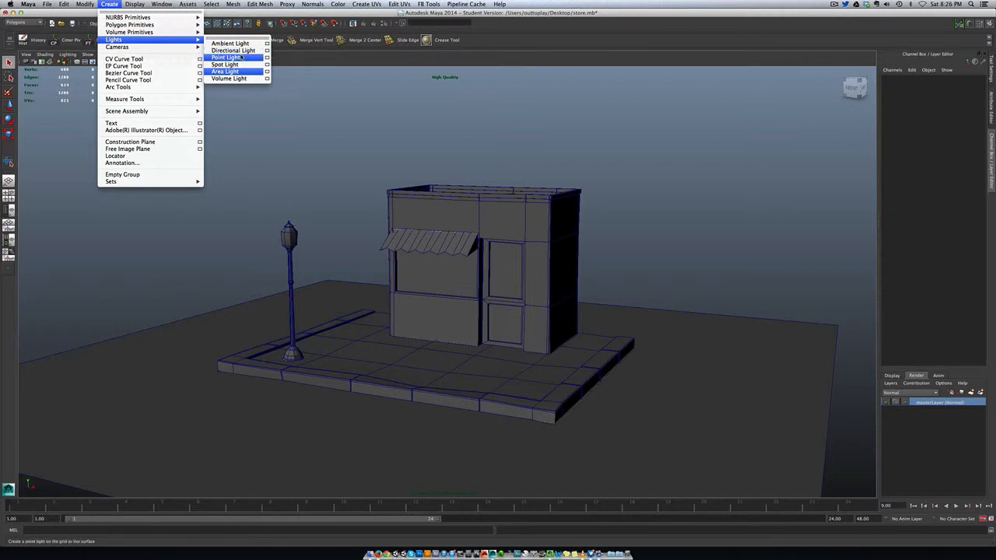
left_click(245, 72)
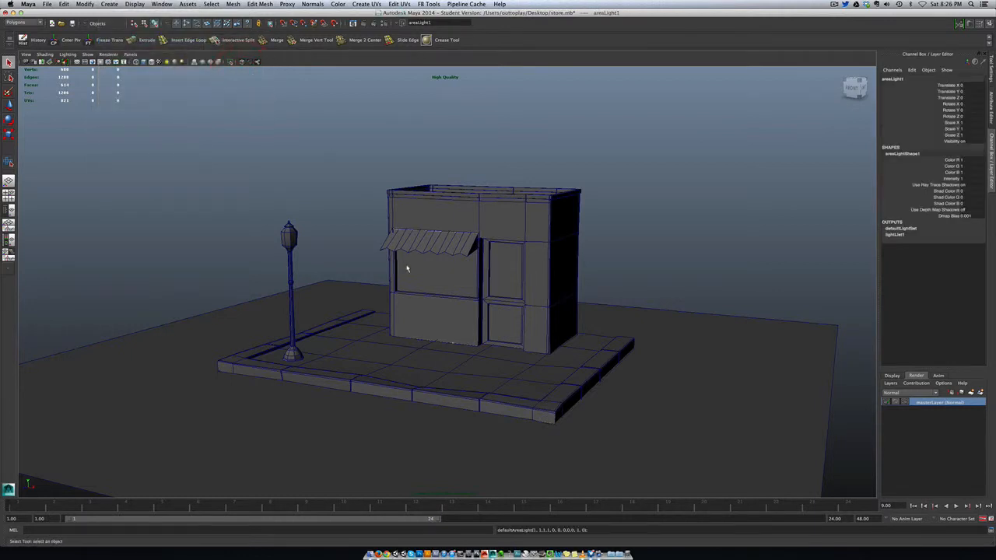
key("r")
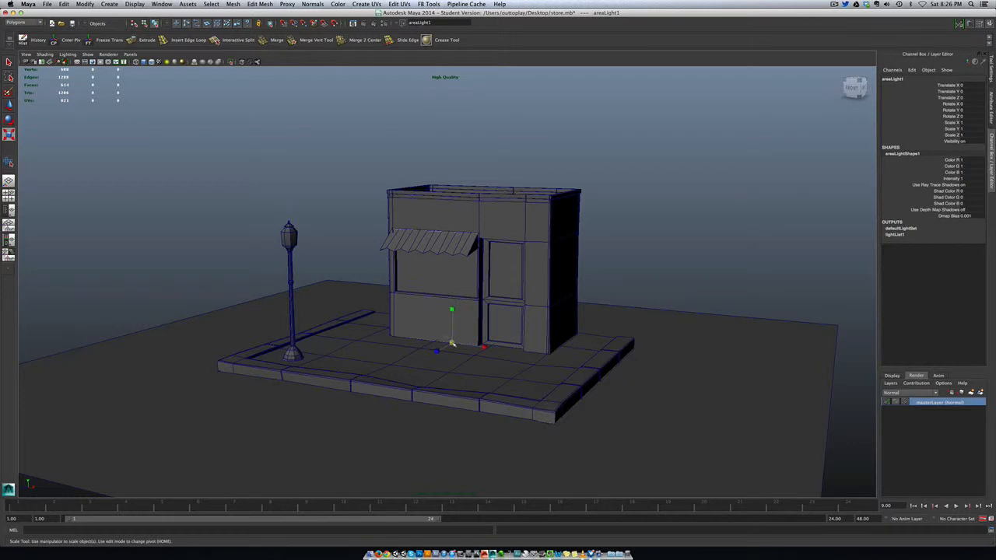
left_click_drag(452, 344, 537, 329)
Rotate the area light to face downward and move it above and in front of the store, to about Y 18.9 and Z 15.3.
key("e")
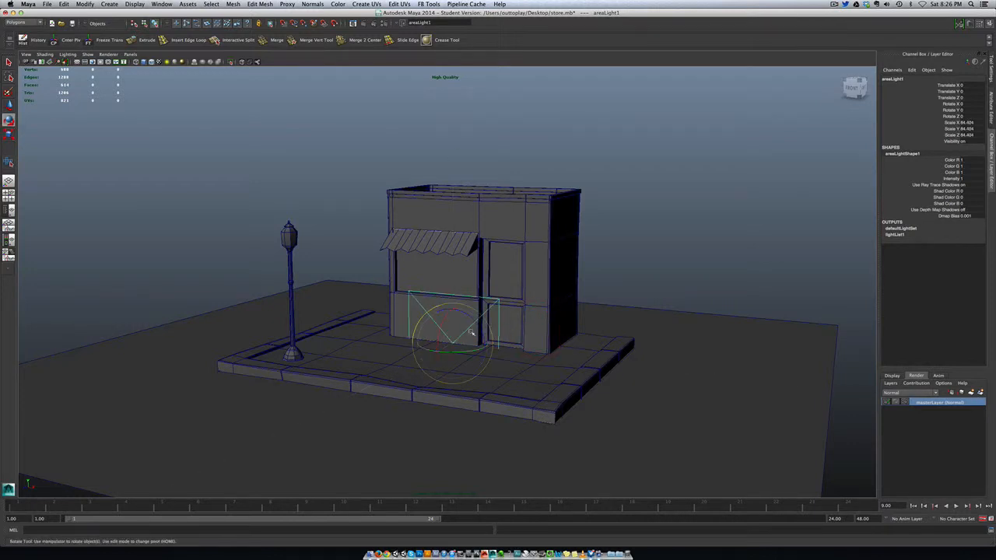
left_click_drag(458, 334, 464, 290)
left_click_drag(462, 336, 456, 87)
key("w")
scroll(456, 89, "down", 3)
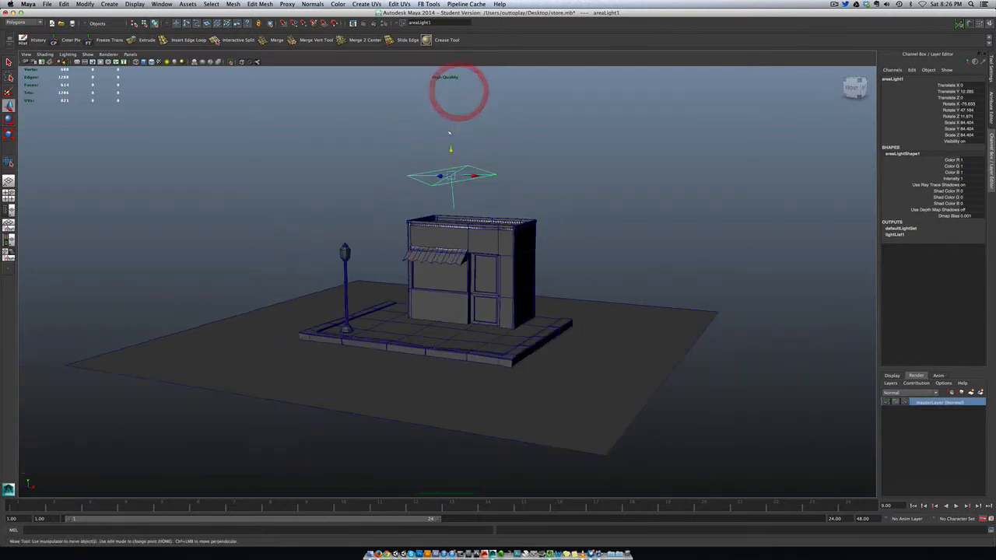
left_click_drag(441, 176, 329, 54)
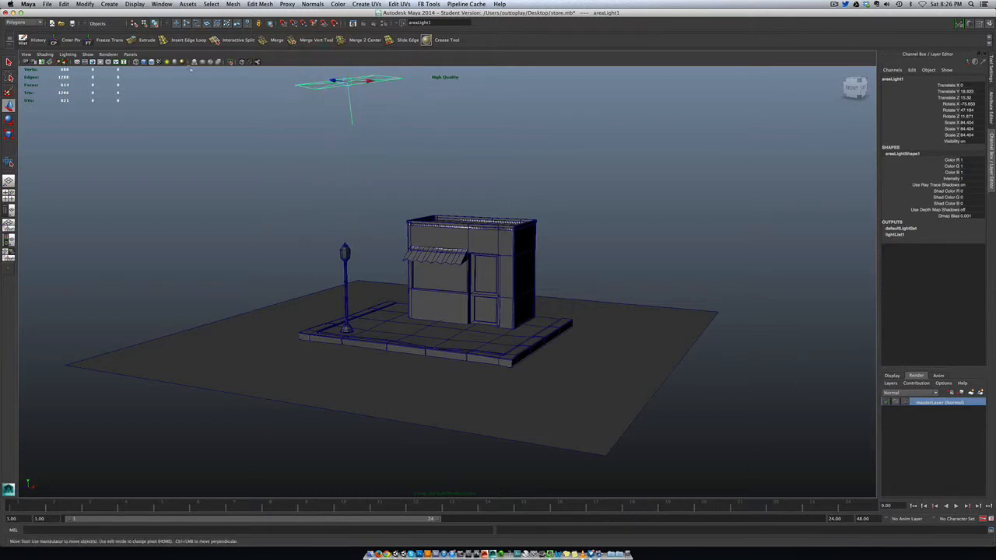
Light the viewport with all scene lights and lower the area light to a Translate Y of about 13.3.
left_click(166, 62)
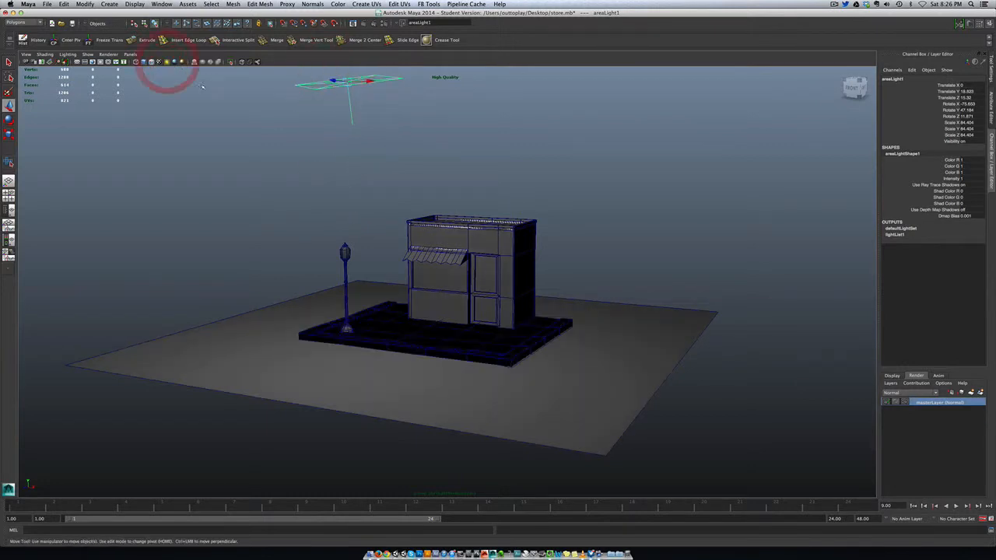
left_click_drag(347, 71, 376, 158)
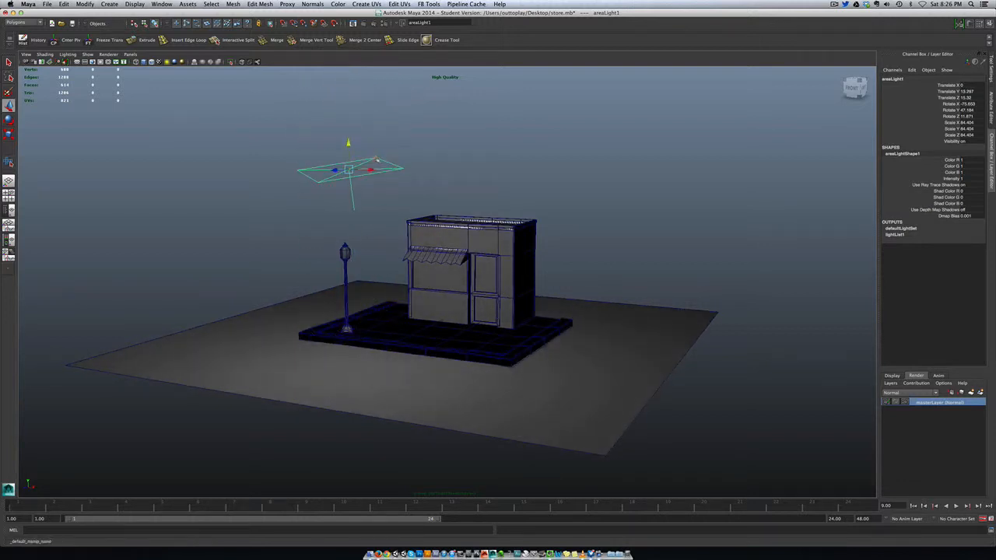
Set the area light's colour to orange and move it further forward, to a Translate Z of about 17.8.
left_click(989, 103)
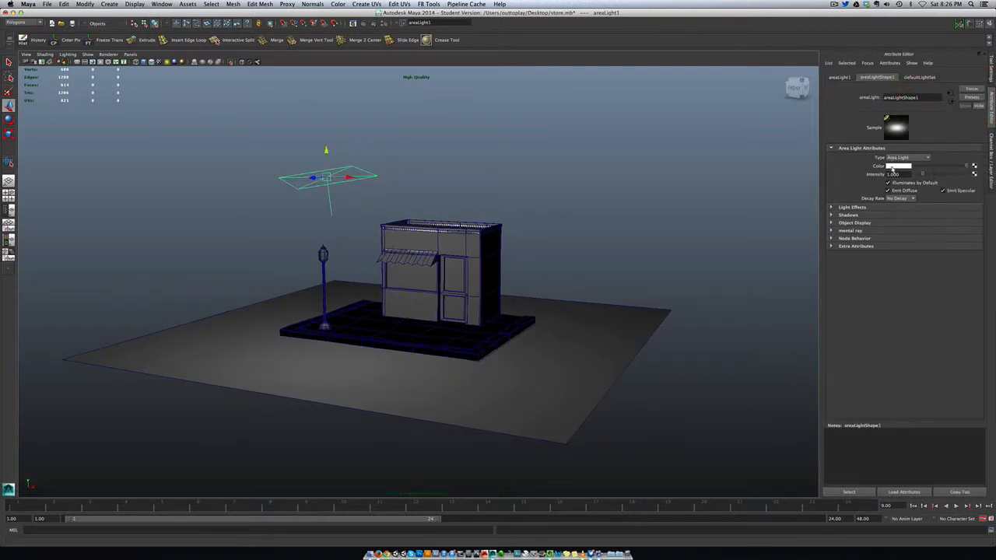
left_click(894, 167)
left_click(845, 165)
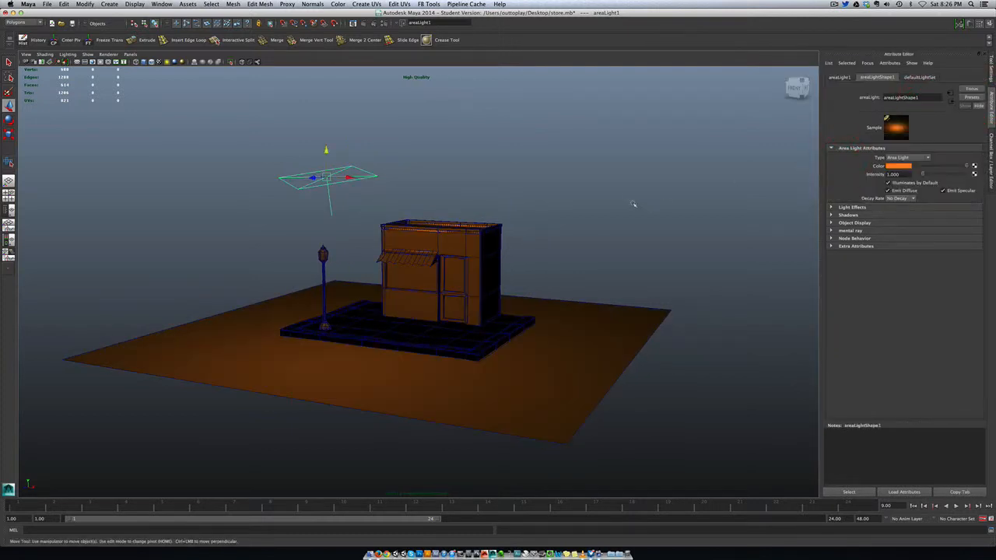
scroll(554, 247, "up", 3)
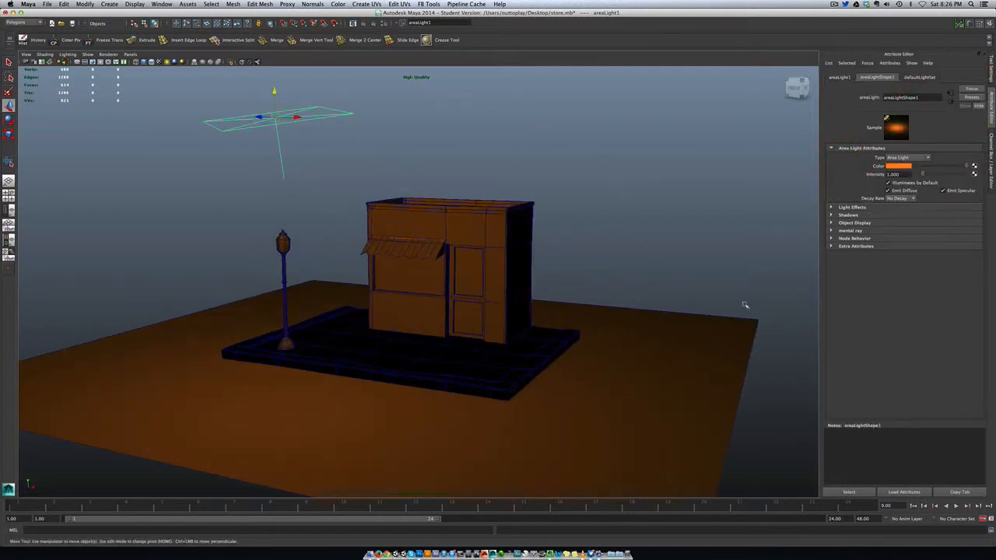
left_click(991, 161)
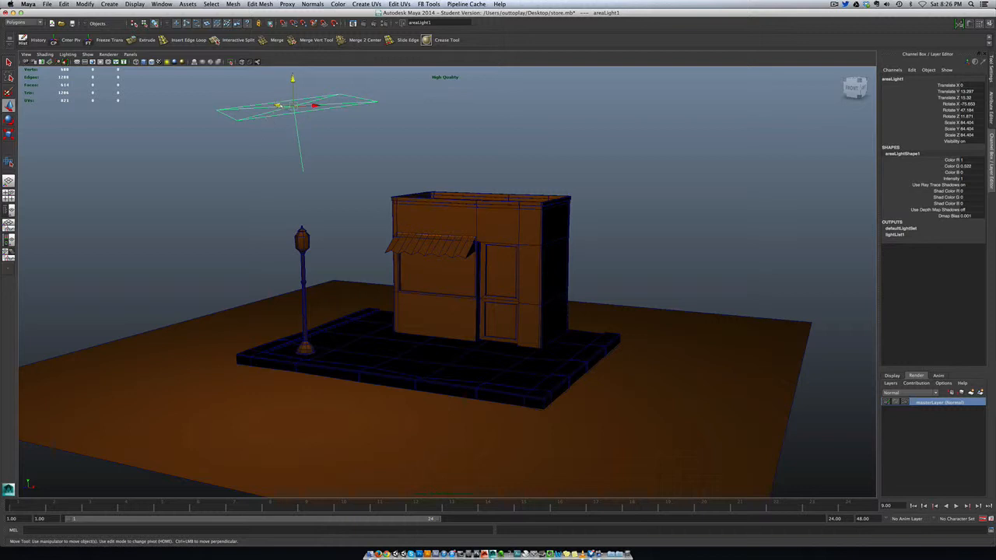
left_click_drag(279, 106, 240, 133)
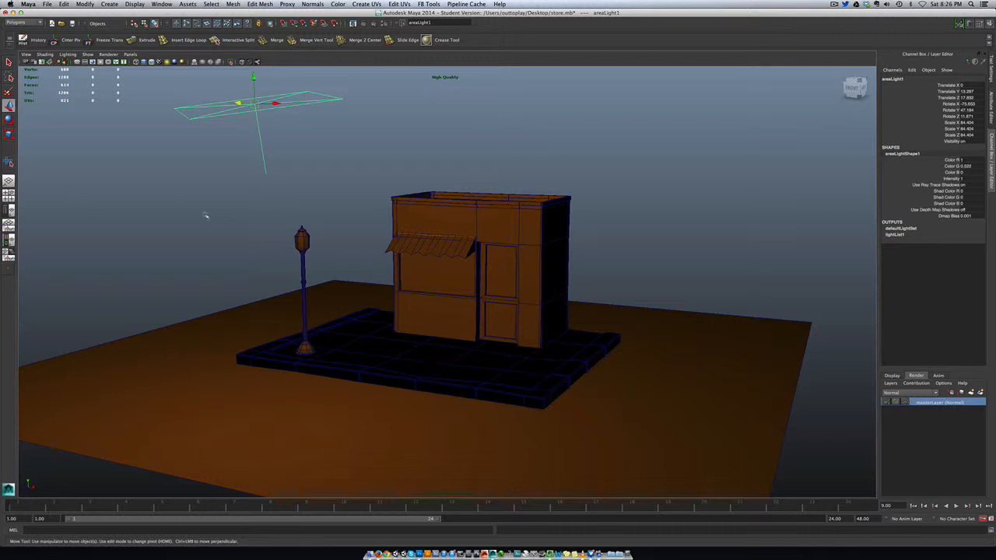
Select the area light with all scene geometry and create a new render layer from the selection.
left_click_drag(177, 116, 856, 448)
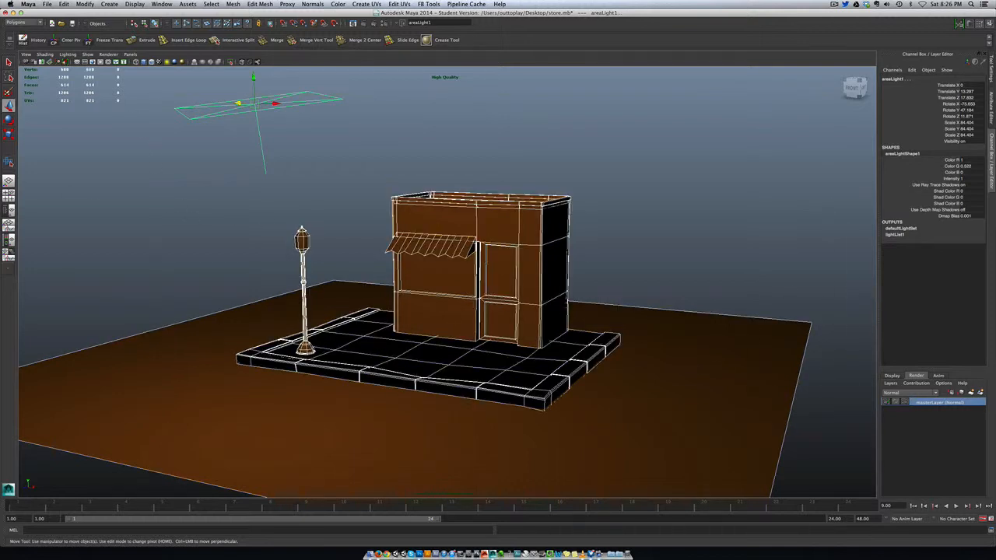
left_click(890, 377)
left_click(917, 377)
left_click(980, 393)
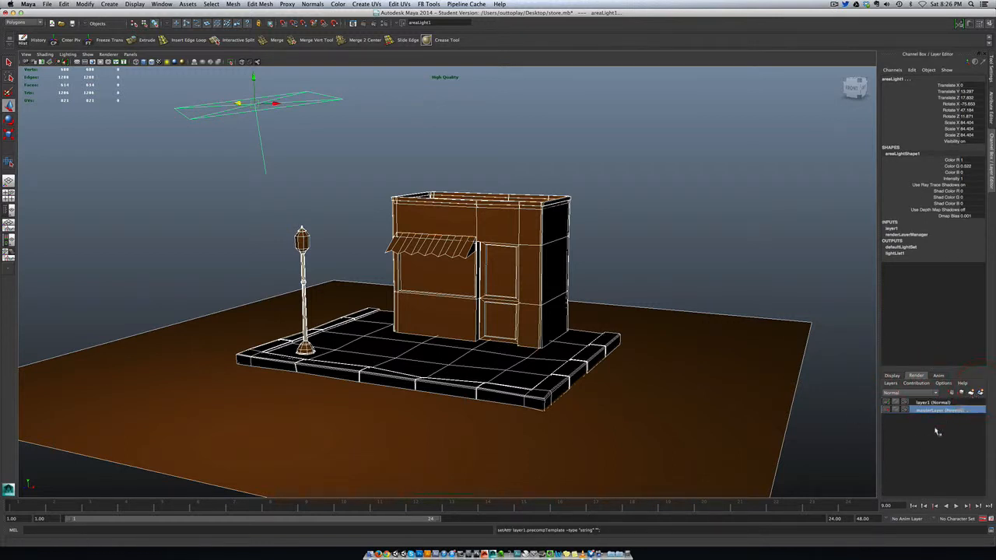
Rename the new render layer to night and clear the selection in the scene.
left_click(921, 403)
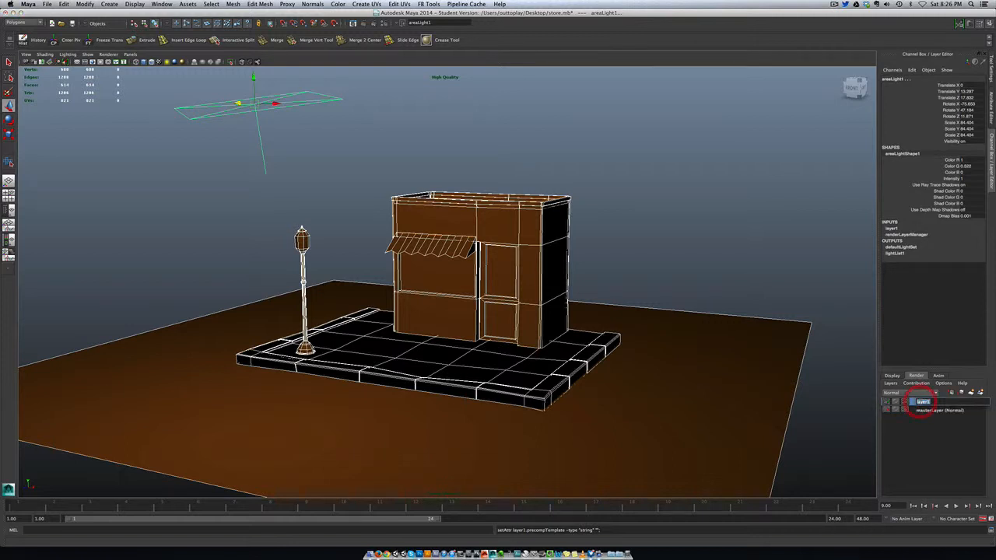
double_click(922, 402)
type("s")
key("Return")
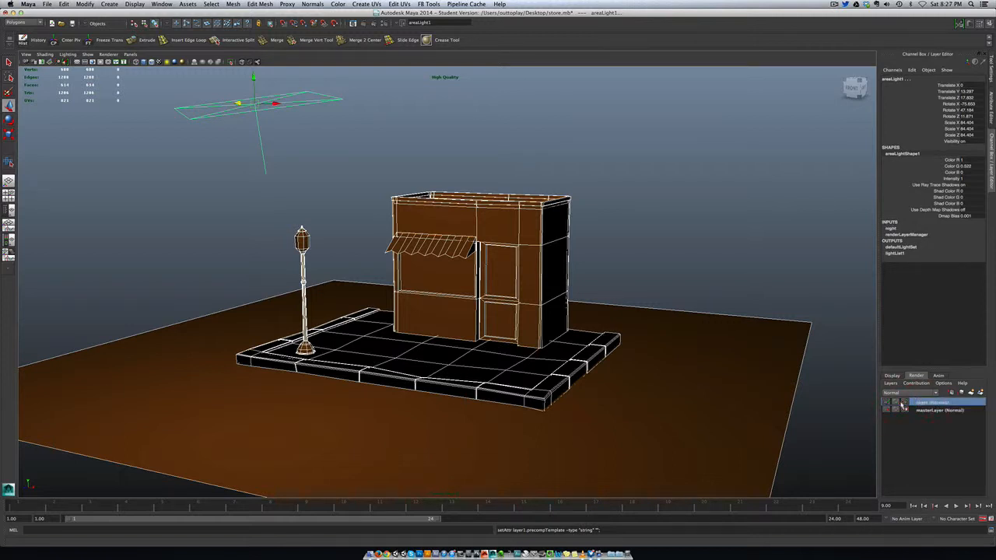
left_click(399, 148)
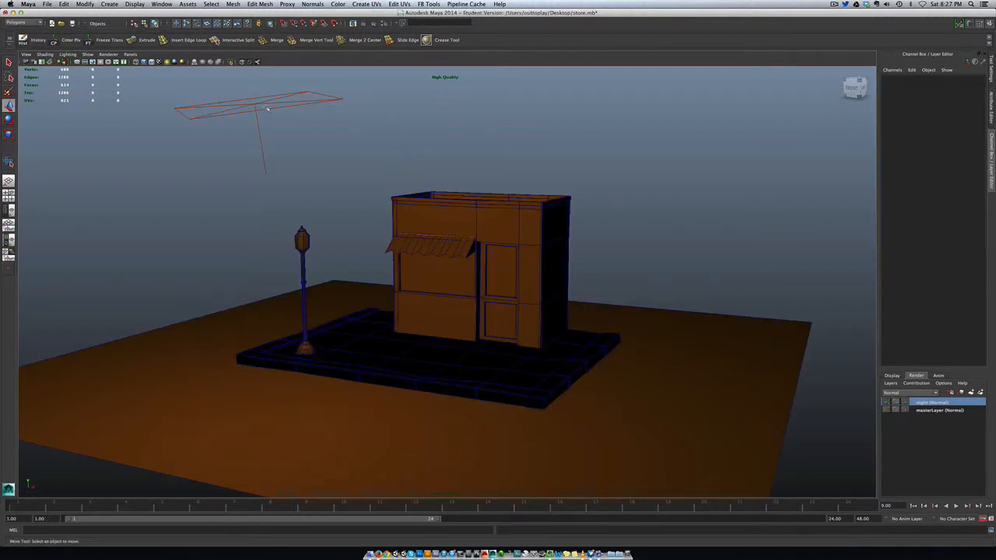
Create a layer override for the area light's Color attribute on the night render layer.
left_click(267, 110)
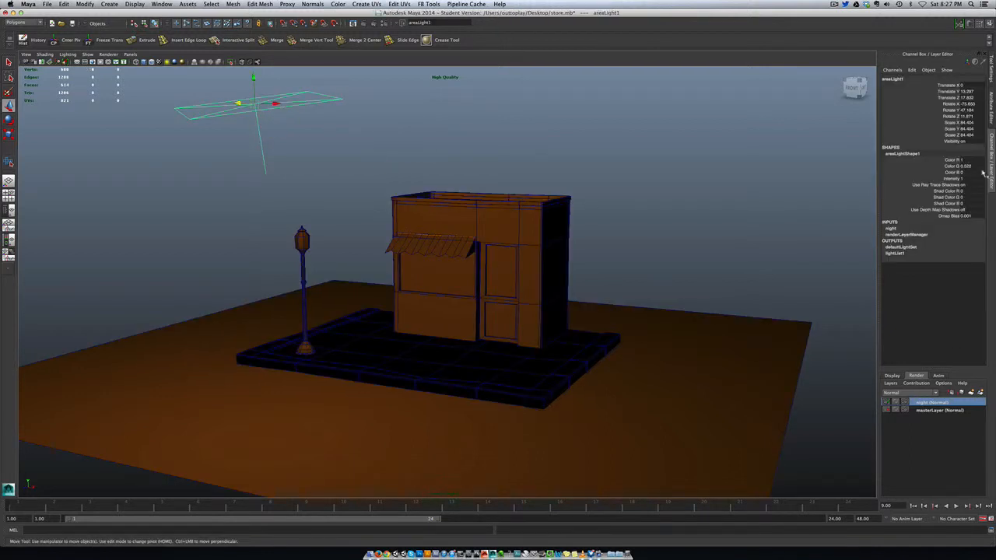
left_click(991, 109)
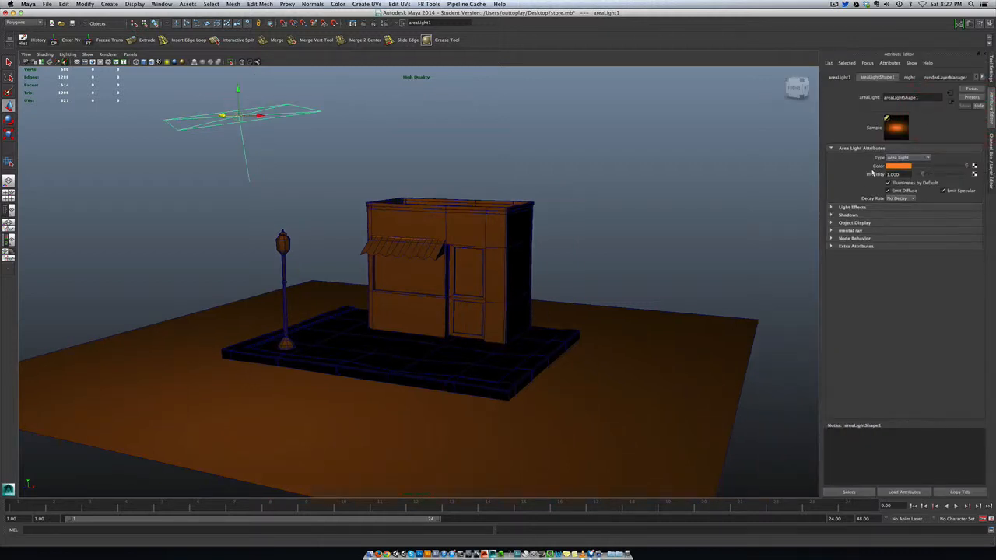
right_click(877, 170)
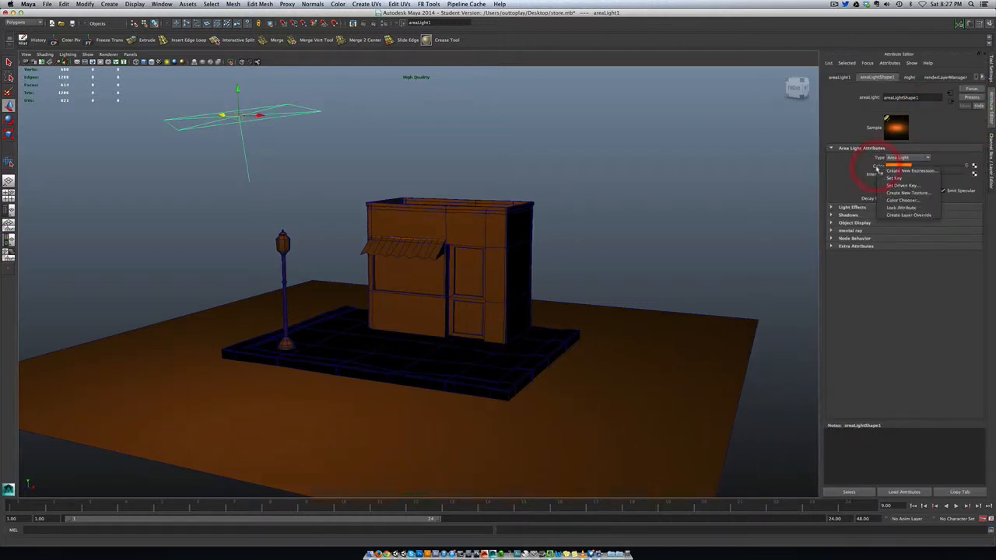
left_click(892, 216)
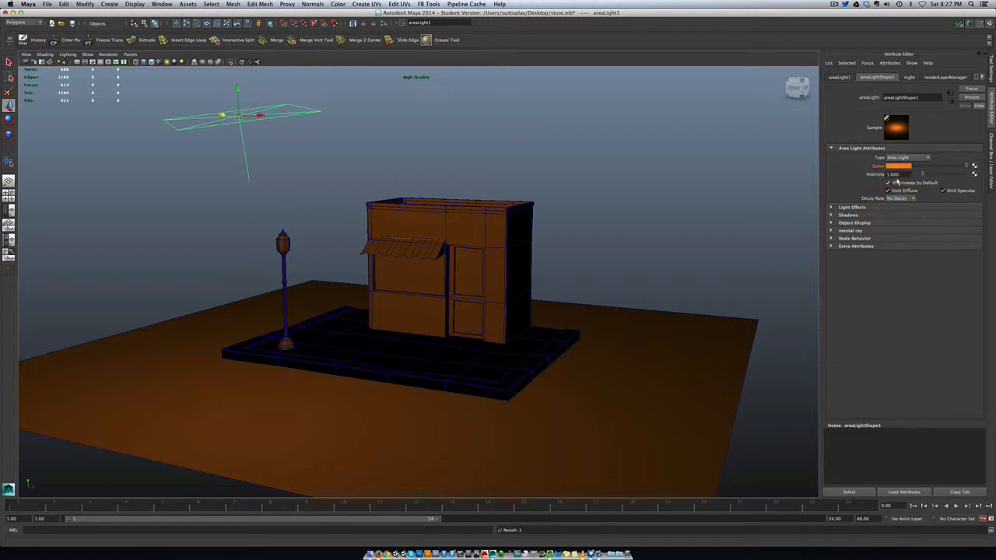
Change the overridden area light colour to a muted, slightly darkened blue.
left_click(893, 167)
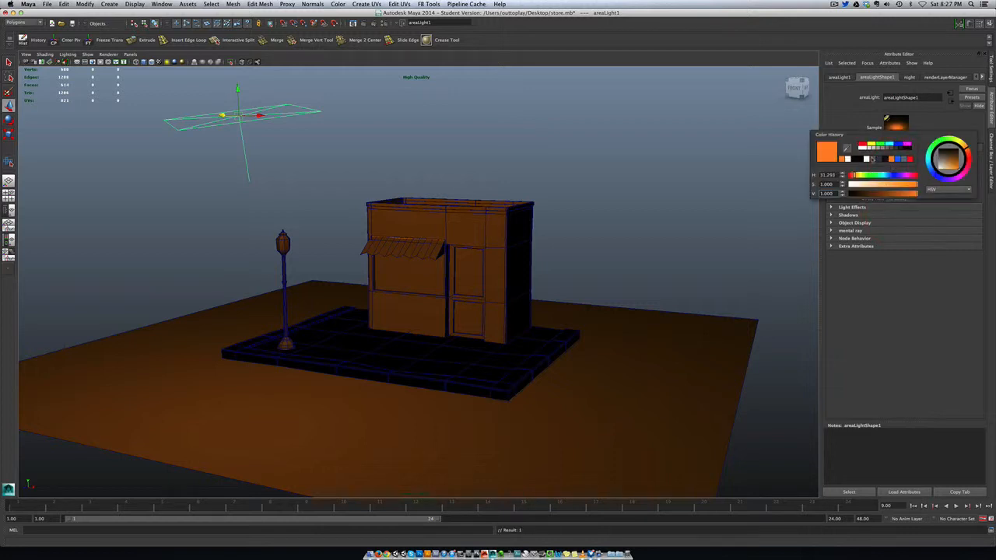
left_click(897, 158)
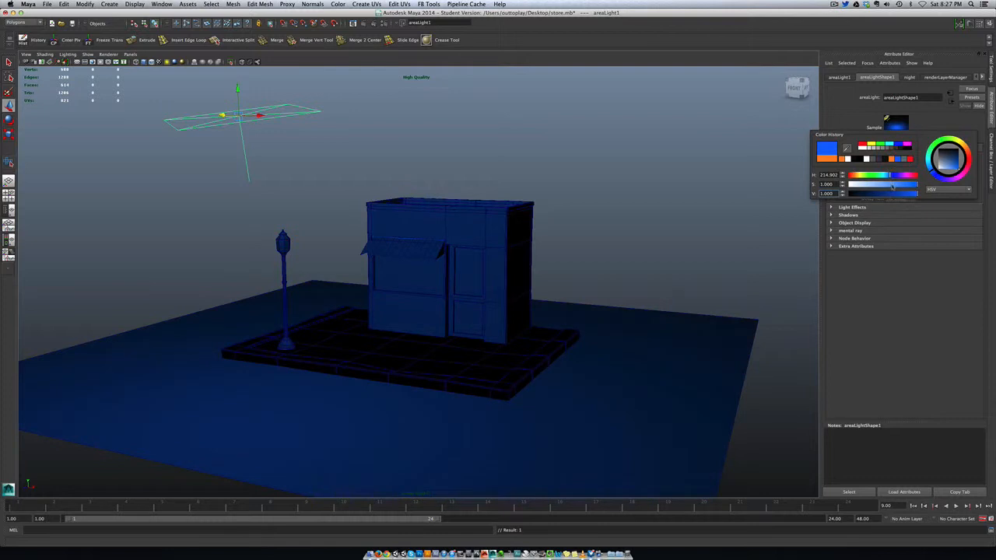
left_click(899, 194)
left_click(884, 185)
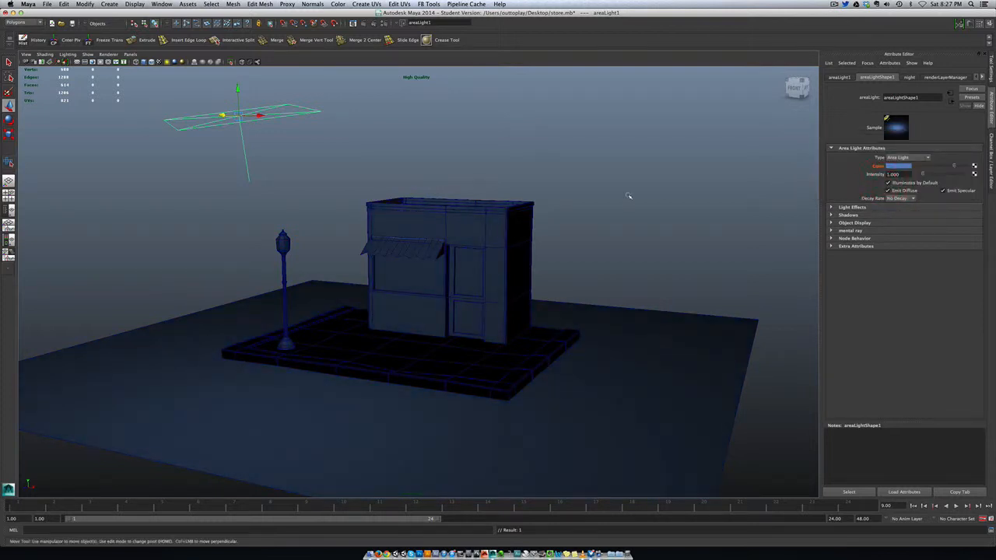
Render the night layer from the perspective view and make masterLayer the active render layer.
left_click(989, 172)
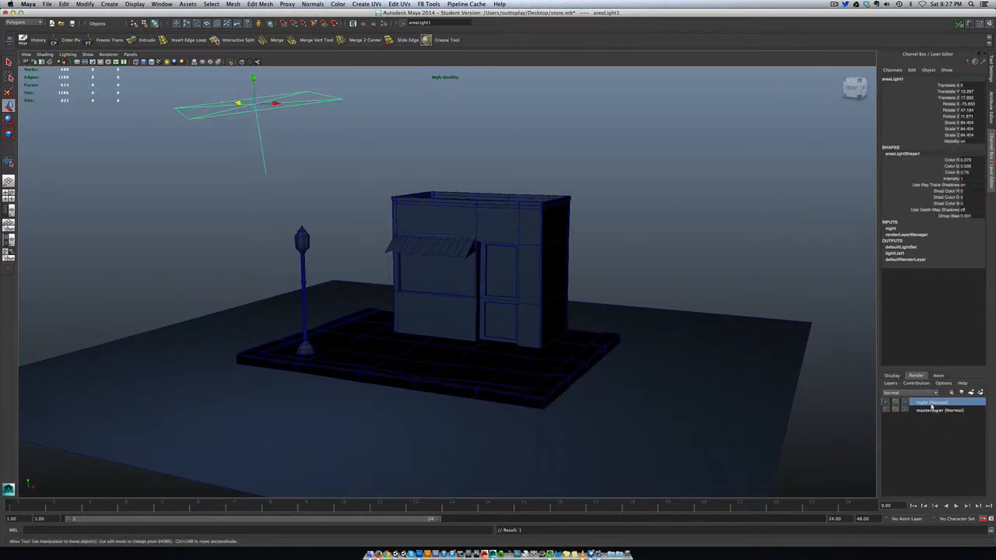
left_click(362, 24)
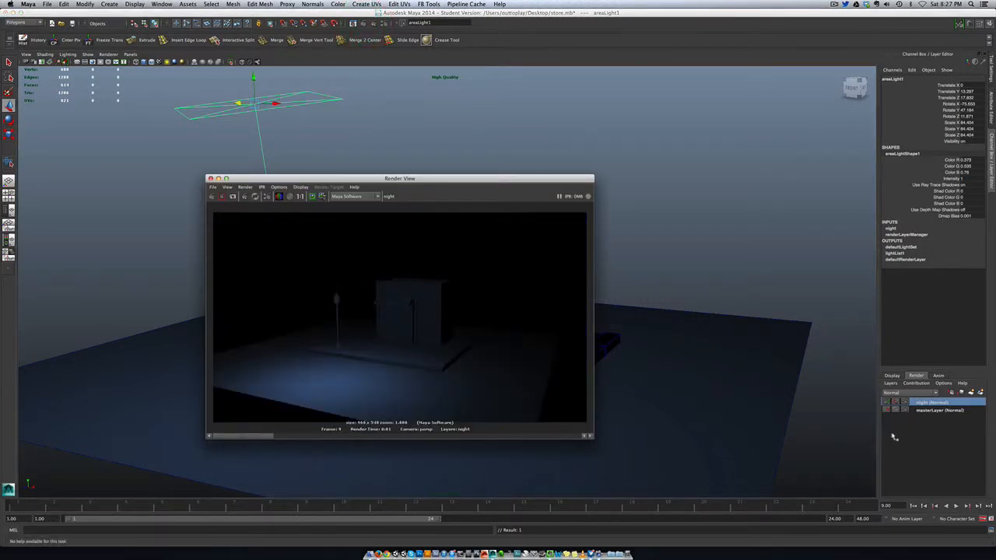
left_click(926, 411)
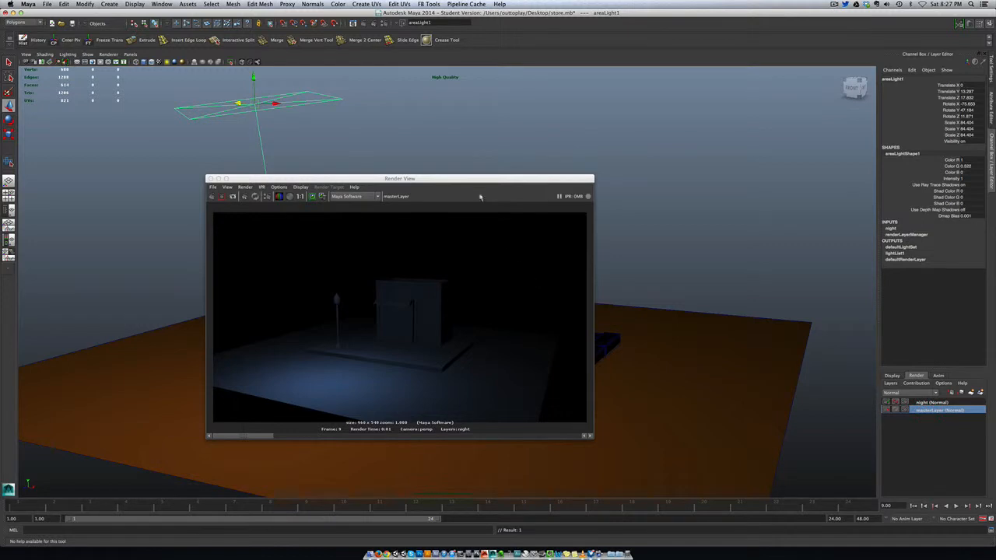
Render masterLayer in the Render View and switch between the night and masterLayer render layers to compare their lighting.
left_click_drag(458, 186, 753, 115)
left_click(513, 133)
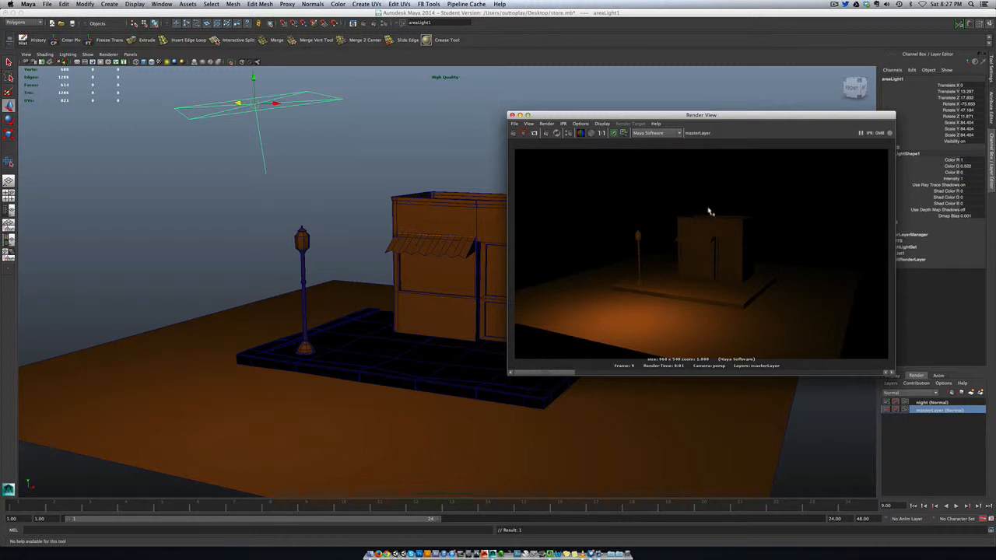
left_click(957, 403)
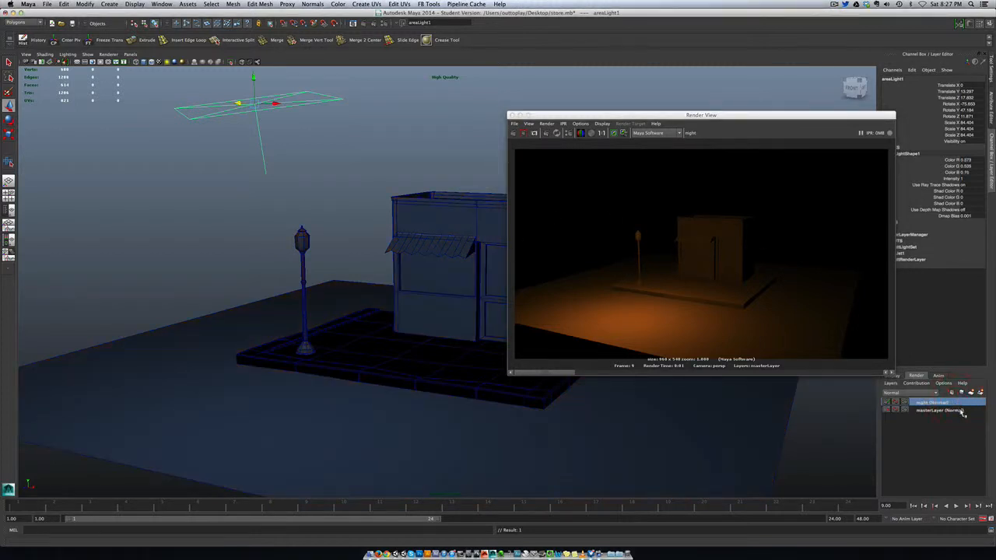
left_click(957, 410)
left_click(955, 403)
left_click(957, 410)
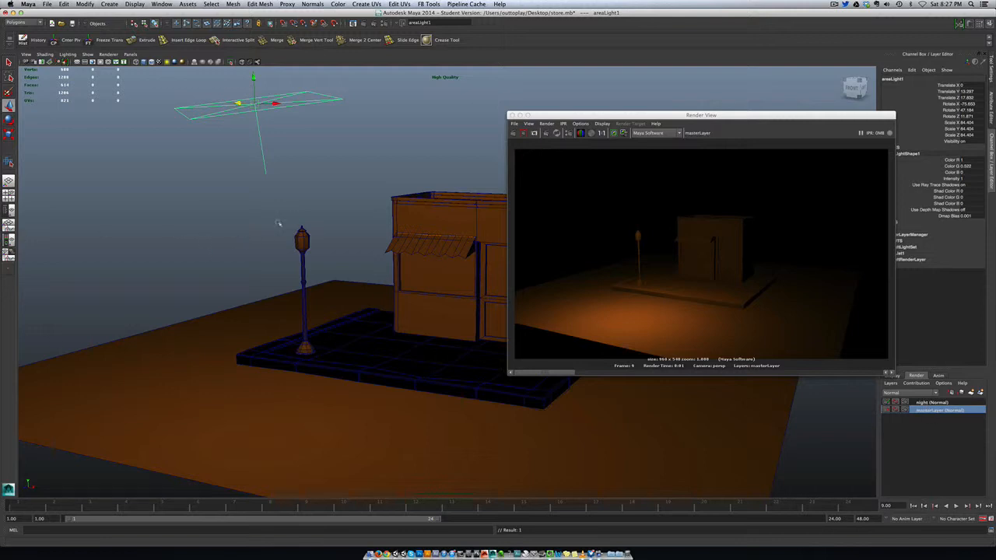
Remove the street lamp from the night render layer.
left_click(919, 403)
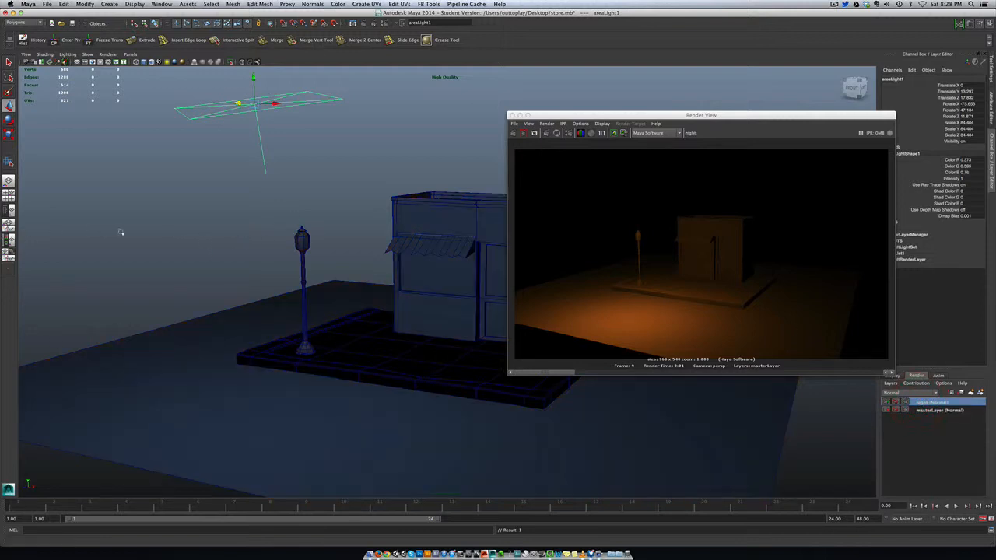
left_click(305, 248)
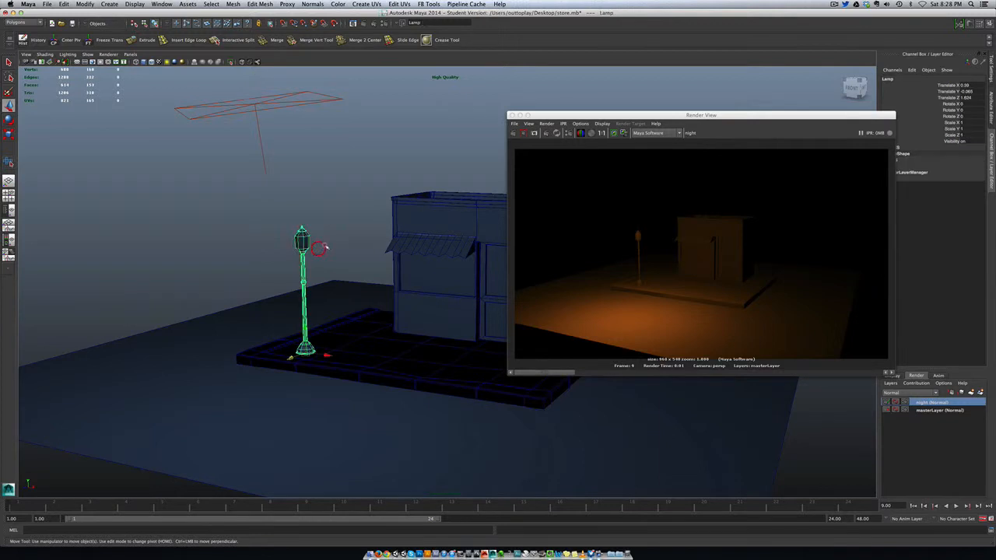
right_click(936, 406)
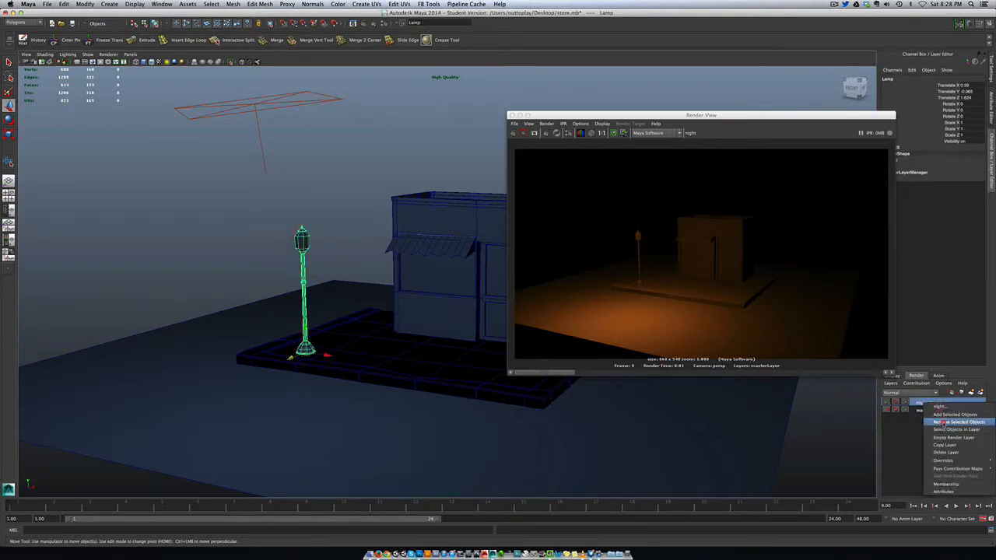
left_click(944, 422)
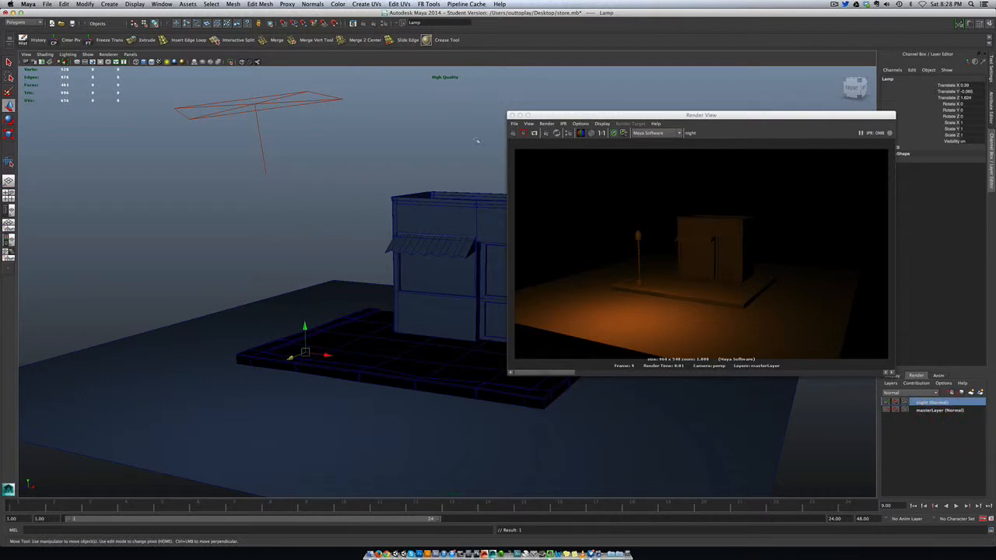
Render the night layer and masterLayer in turn to compare them with and without the lamp.
left_click(512, 133)
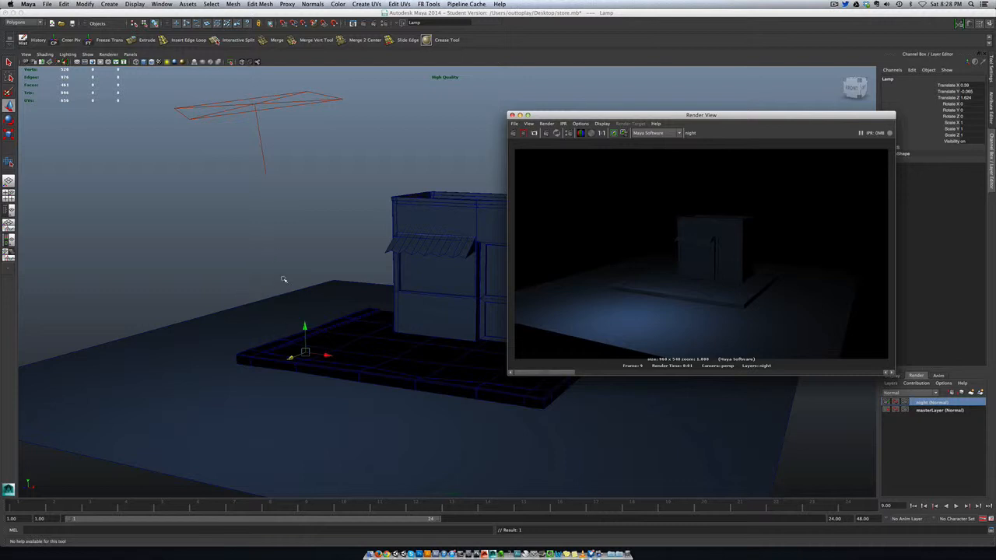
left_click(925, 410)
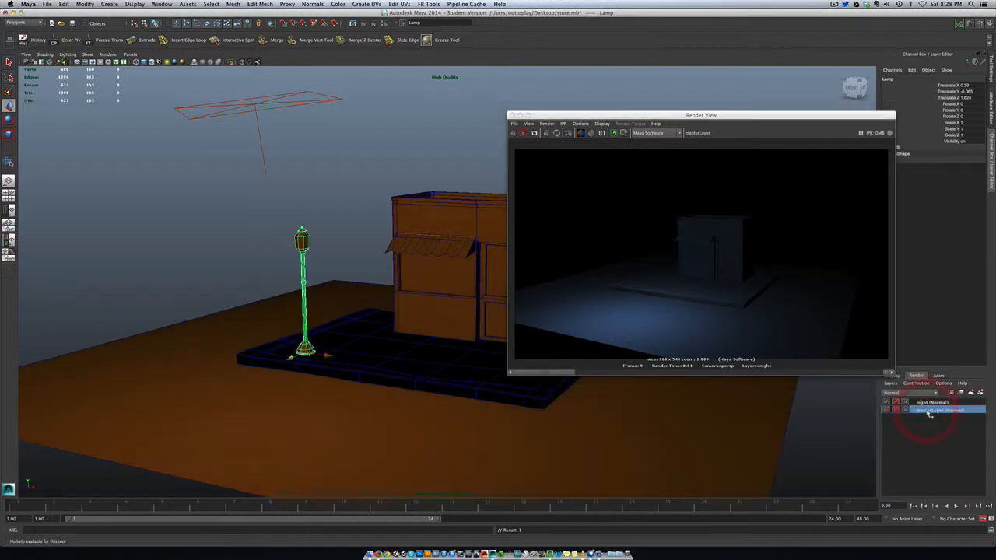
left_click(513, 133)
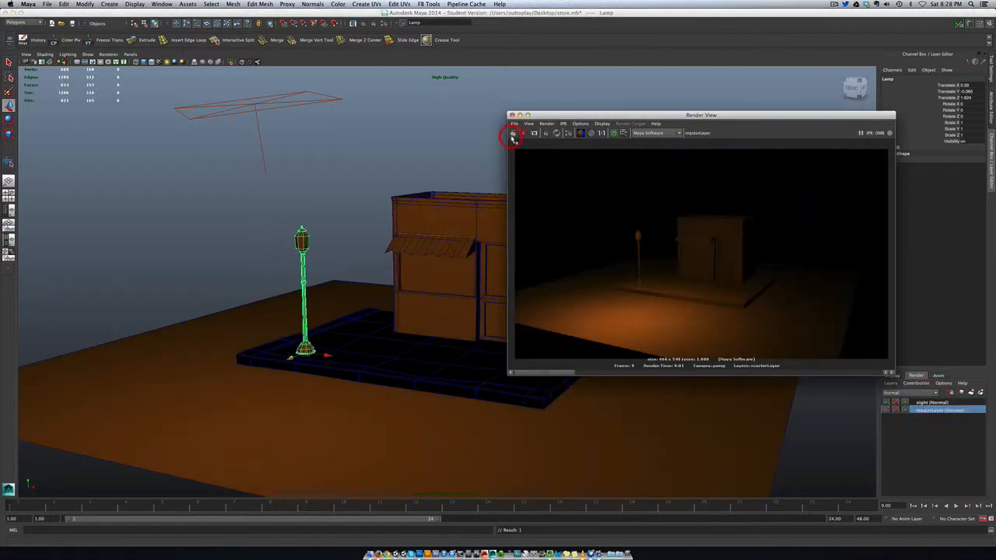
Assign a new Lambert material to the ground plane while masterLayer is active.
left_click(344, 367)
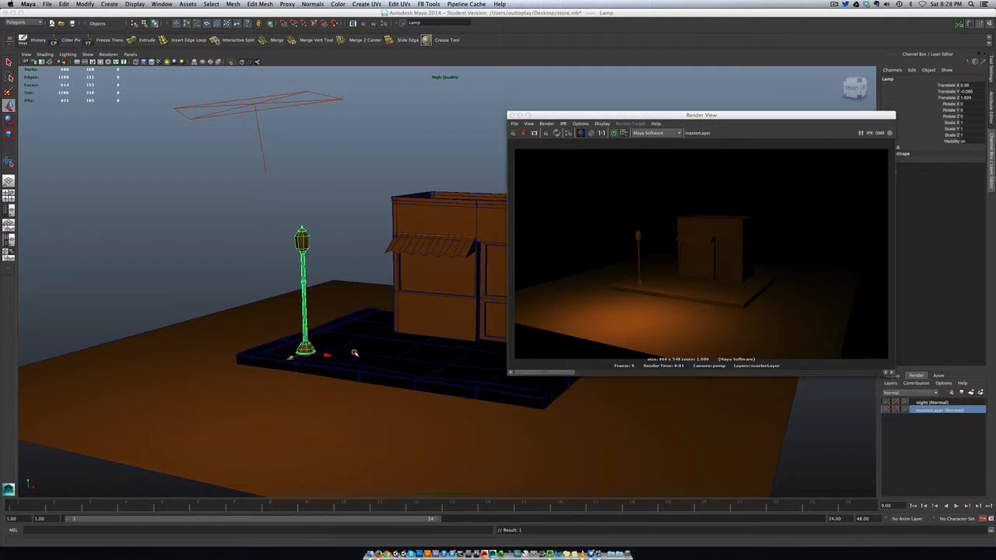
left_click(354, 352)
left_click(332, 409)
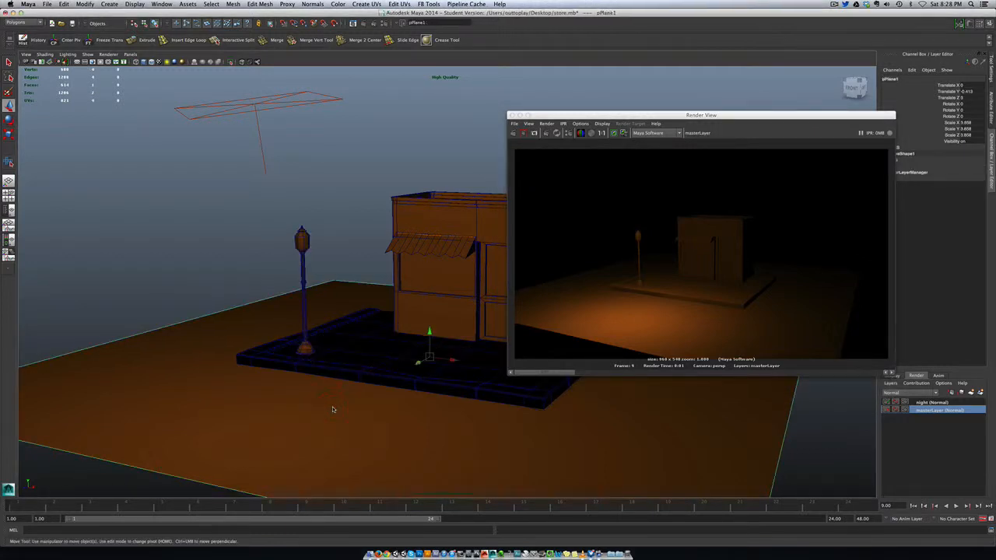
right_click_drag(332, 409, 390, 507)
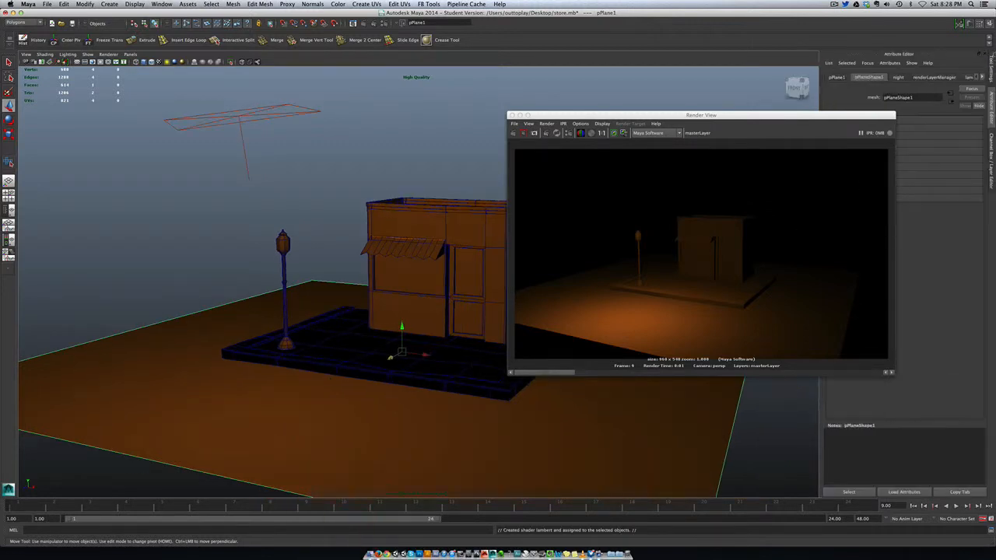
Map a Checker texture to the Color of the ground plane's Lambert material and render masterLayer with textures displayed in the viewport.
left_click(982, 77)
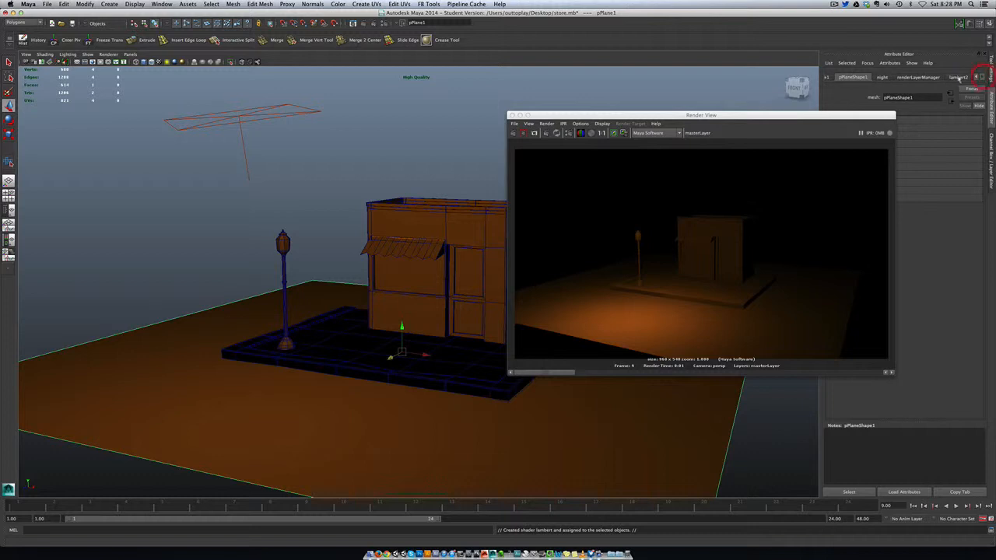
left_click(958, 77)
left_click_drag(864, 115, 729, 95)
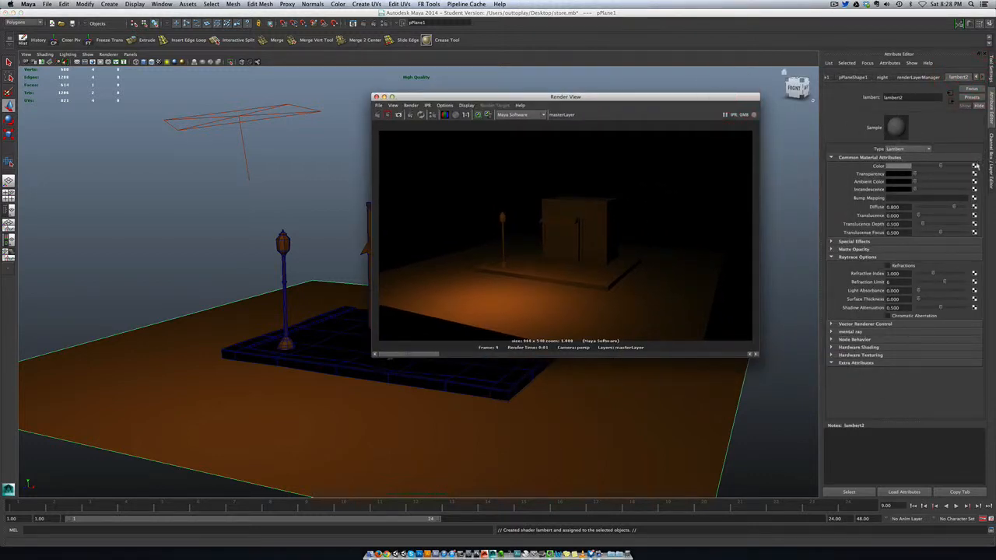
left_click(975, 165)
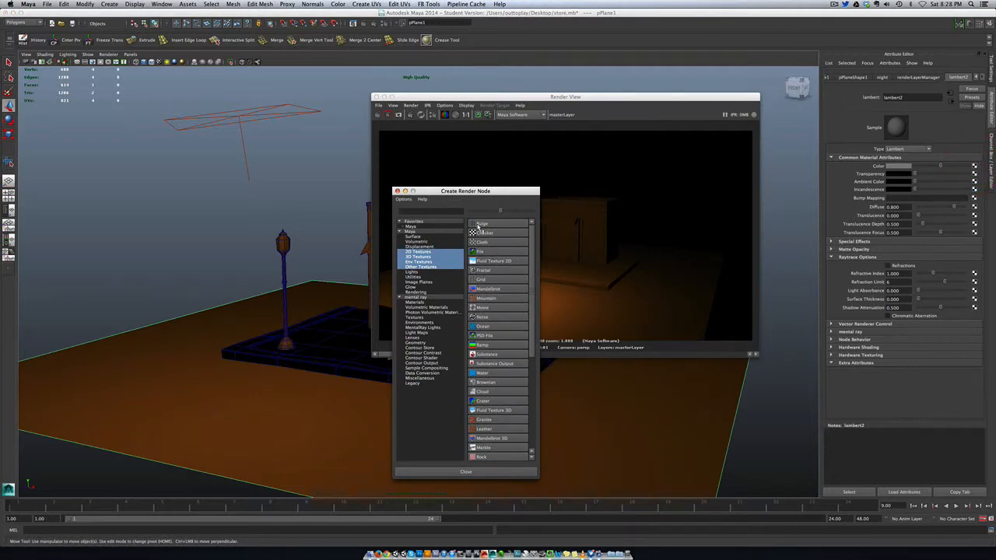
left_click(484, 233)
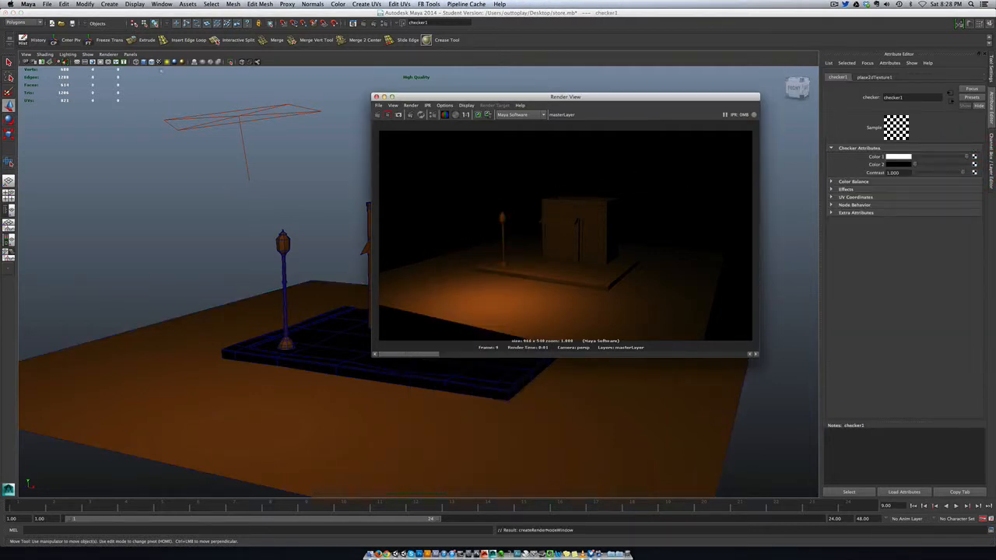
left_click(161, 61)
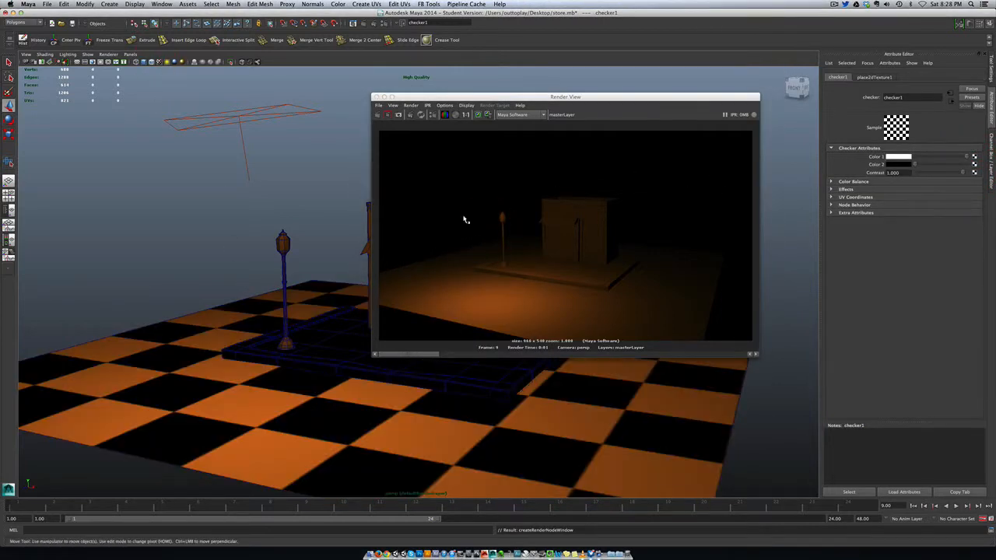
left_click(378, 115)
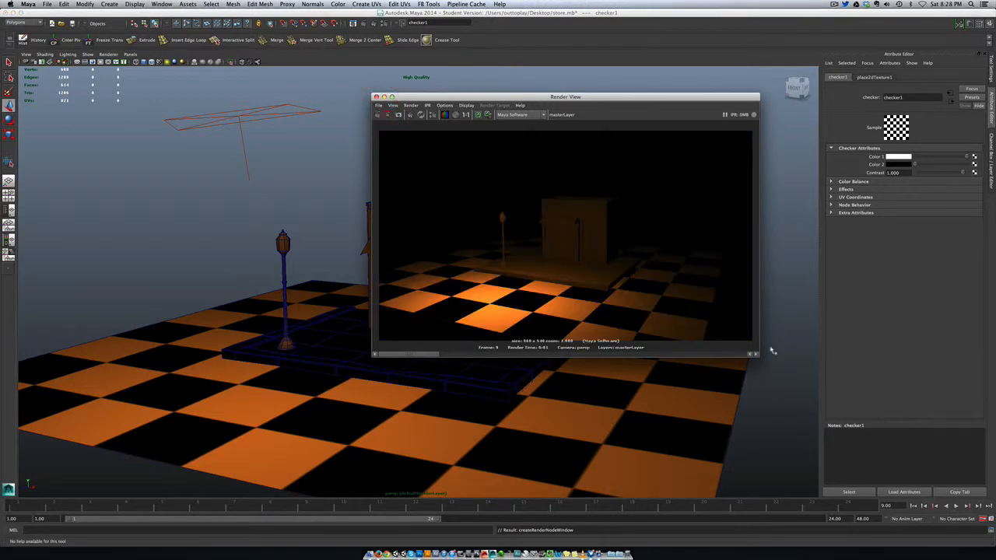
Create a layer override on the night render layer for the Color attribute of the ground plane's Lambert material.
left_click(988, 179)
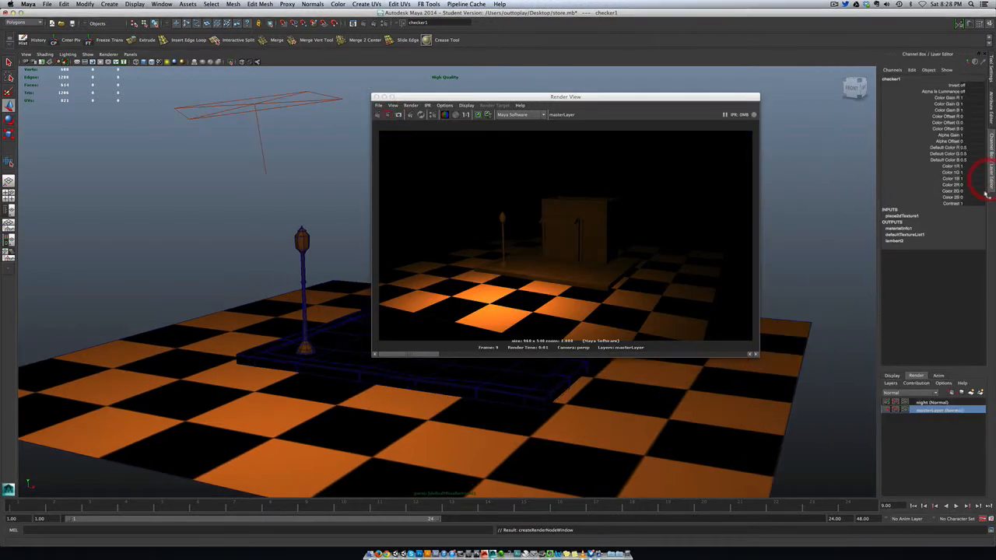
left_click(934, 403)
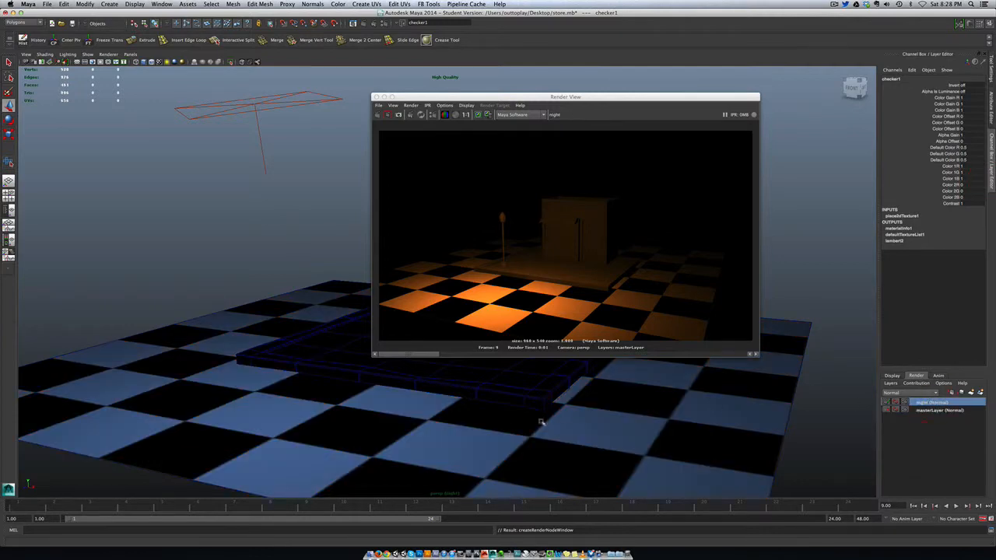
left_click(498, 424)
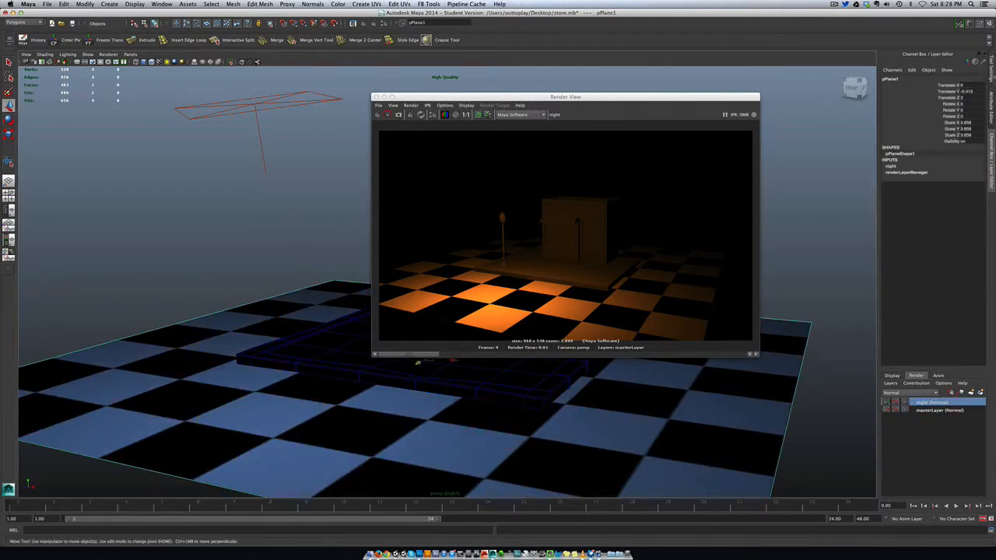
left_click(991, 122)
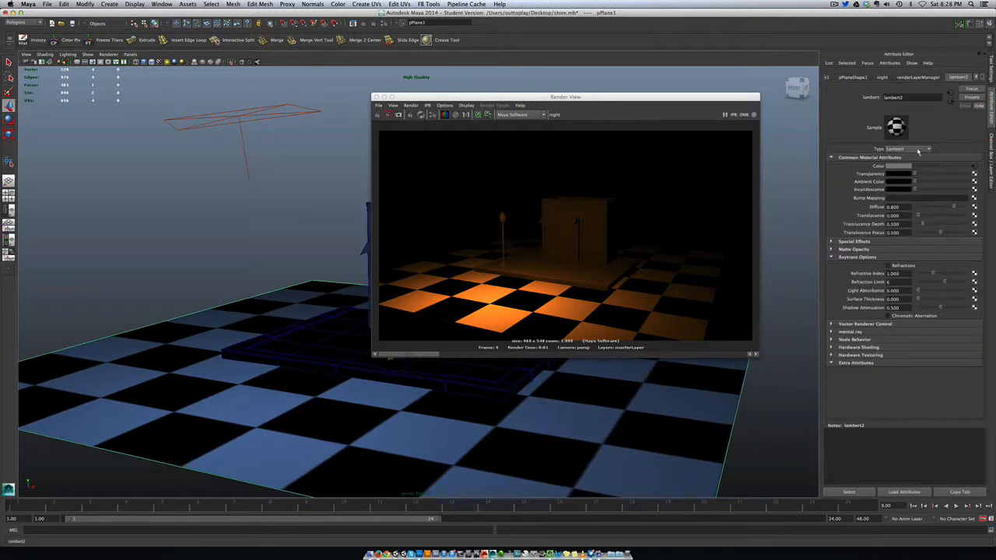
right_click(878, 167)
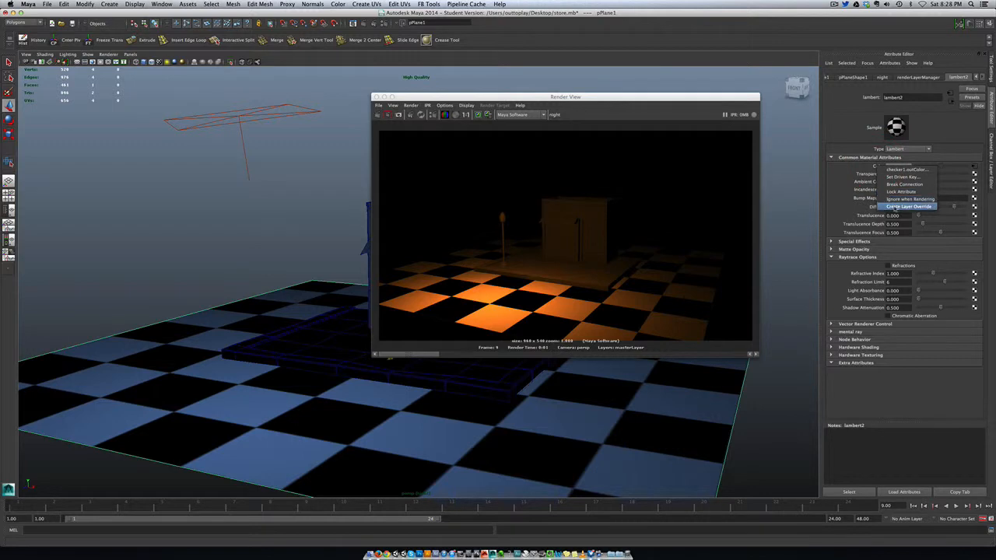
left_click(895, 207)
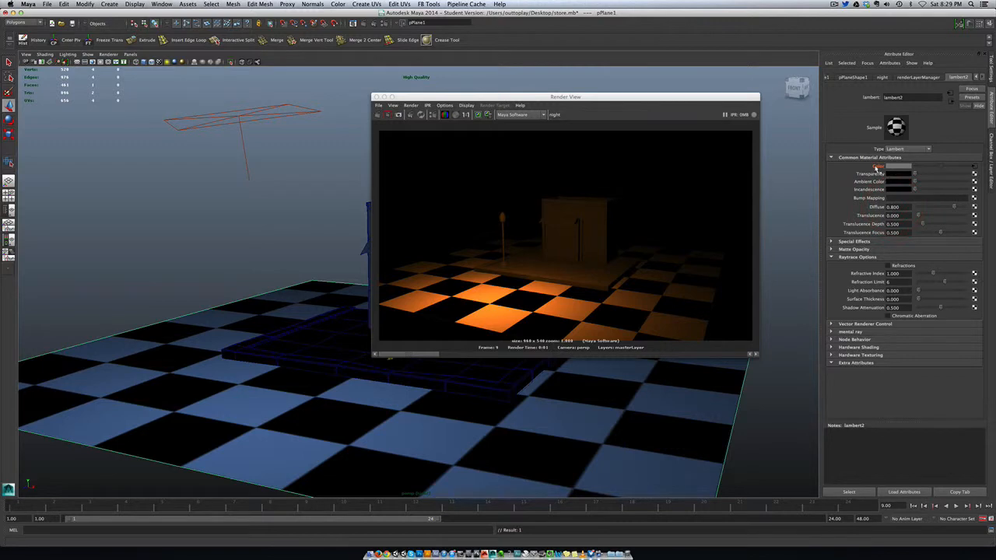
Break the checker connection on the overridden ground material Color and render the night layer.
right_click(877, 167)
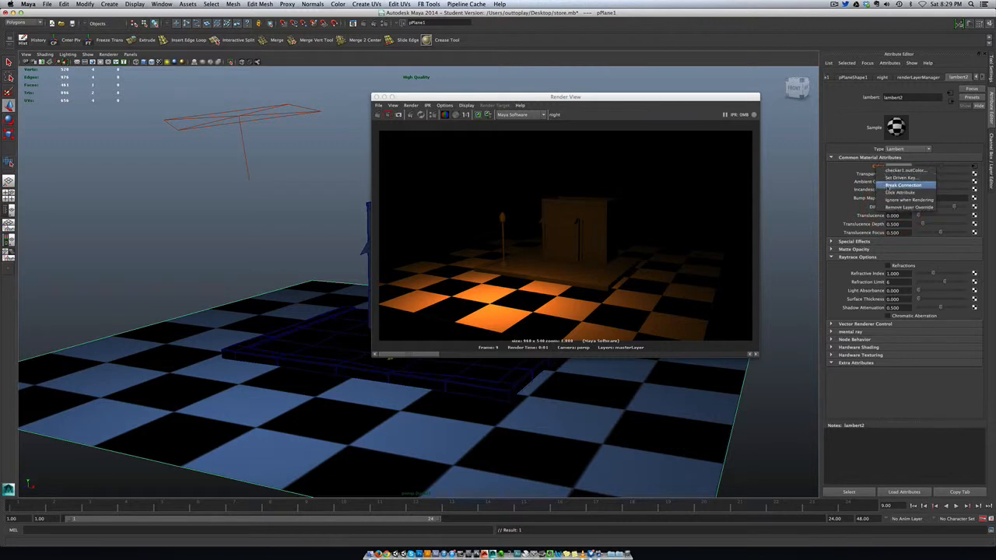
left_click(902, 184)
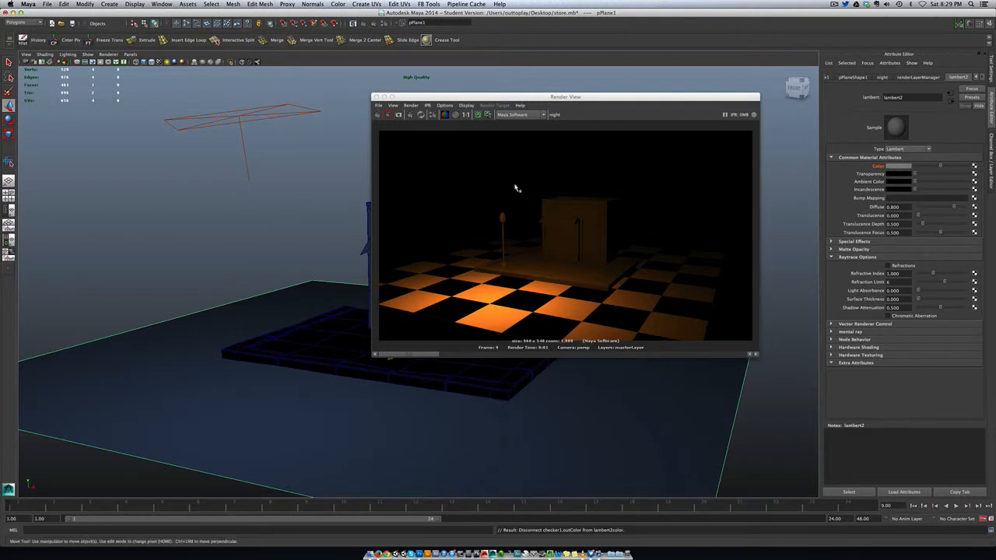
left_click(377, 114)
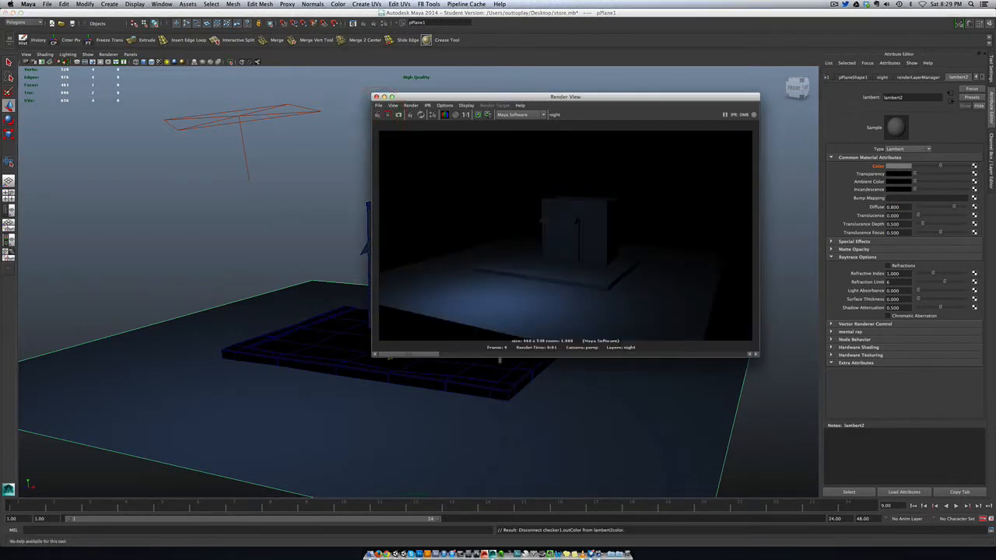
Render masterLayer and the night layer one after the other to compare their ground materials.
left_click(992, 148)
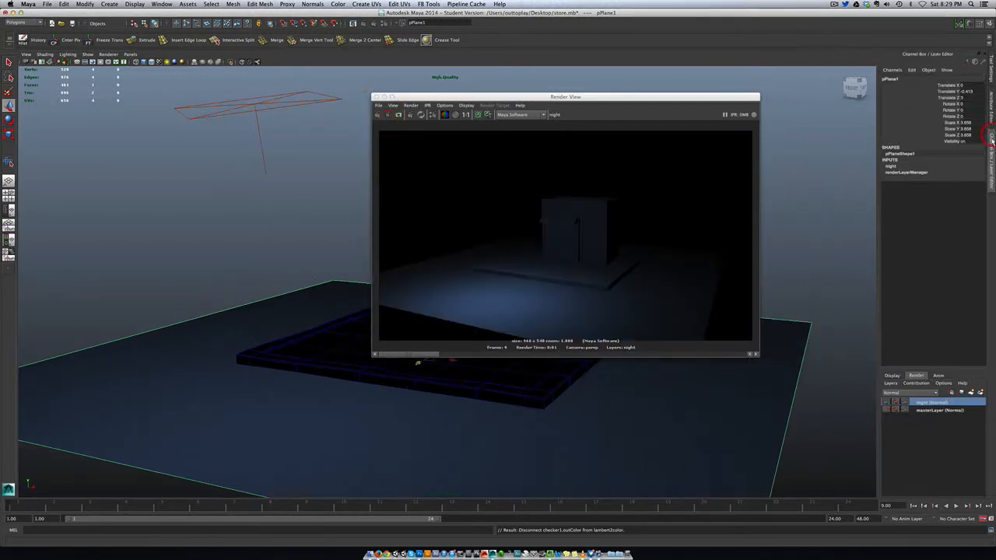
left_click(938, 410)
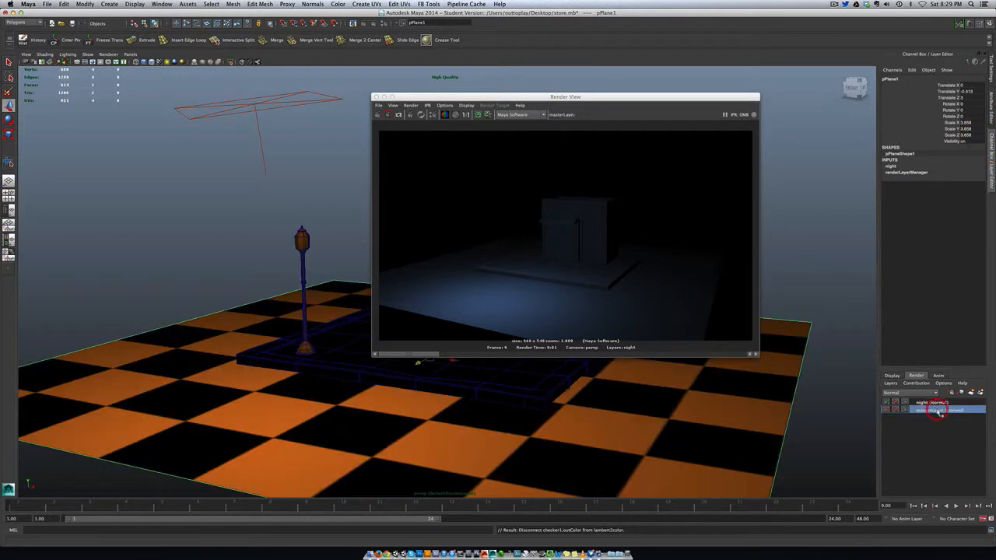
left_click(377, 115)
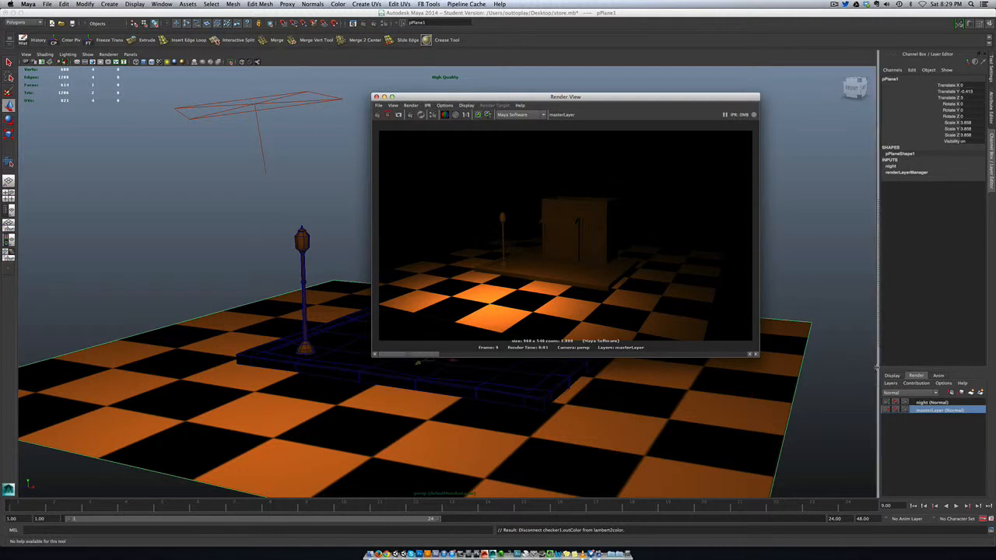
left_click(929, 403)
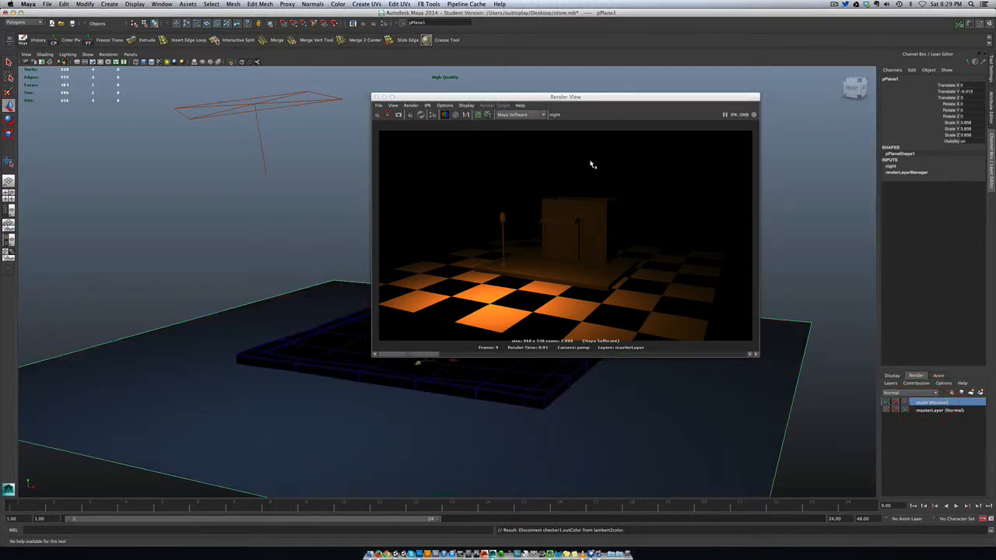
left_click(377, 115)
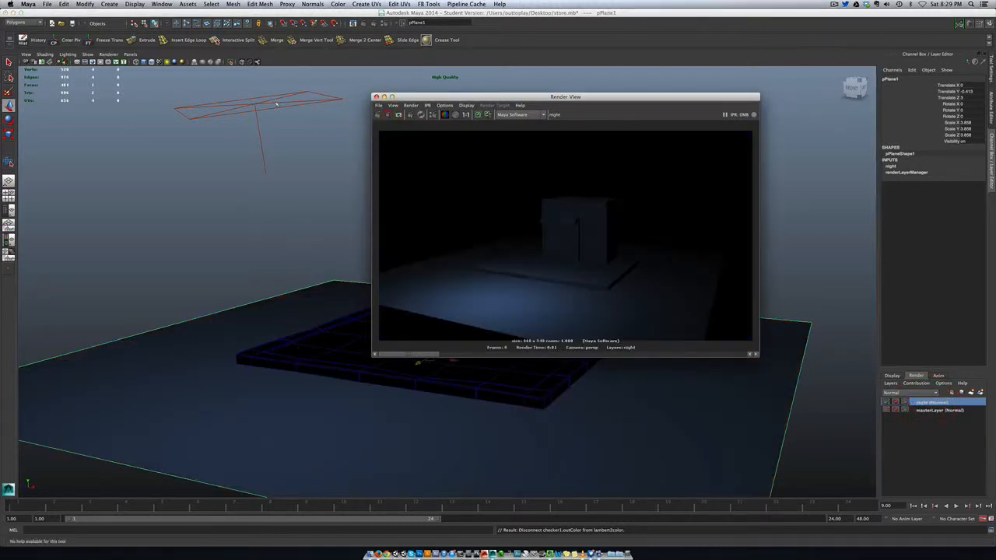
Create a new render layer containing the store, its base and the ground plane, without the area light.
left_click(265, 155)
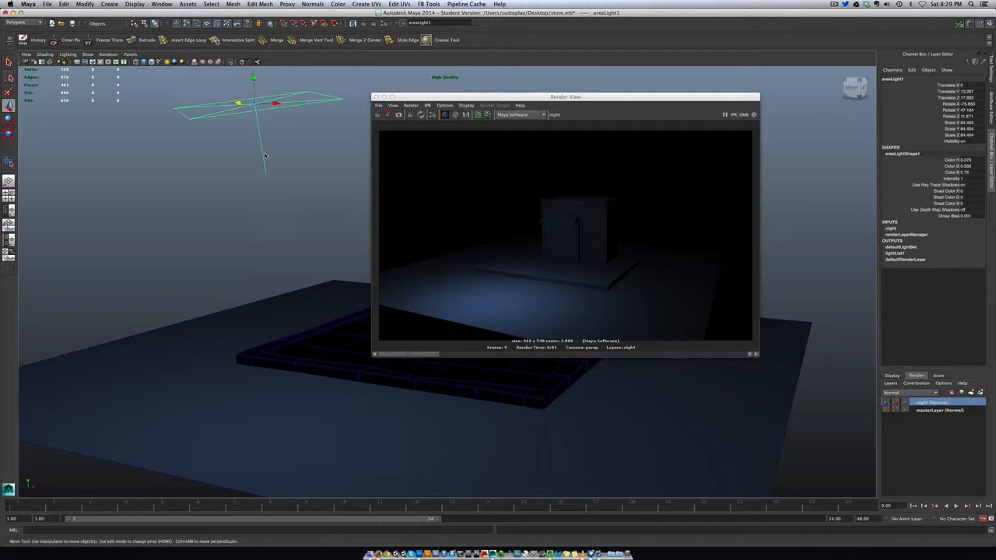
left_click_drag(401, 97, 529, 80)
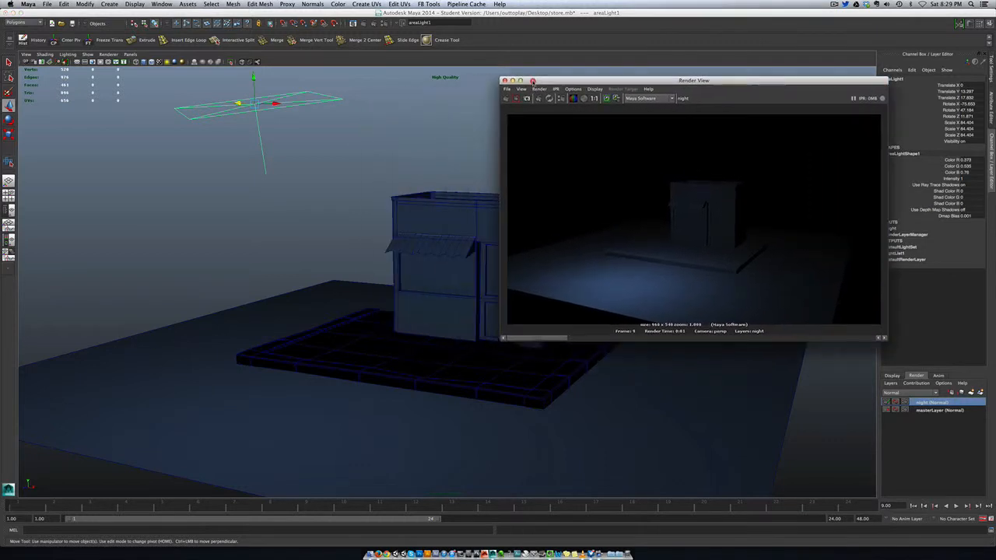
left_click_drag(209, 214, 489, 432)
left_click_drag(592, 81, 506, 61)
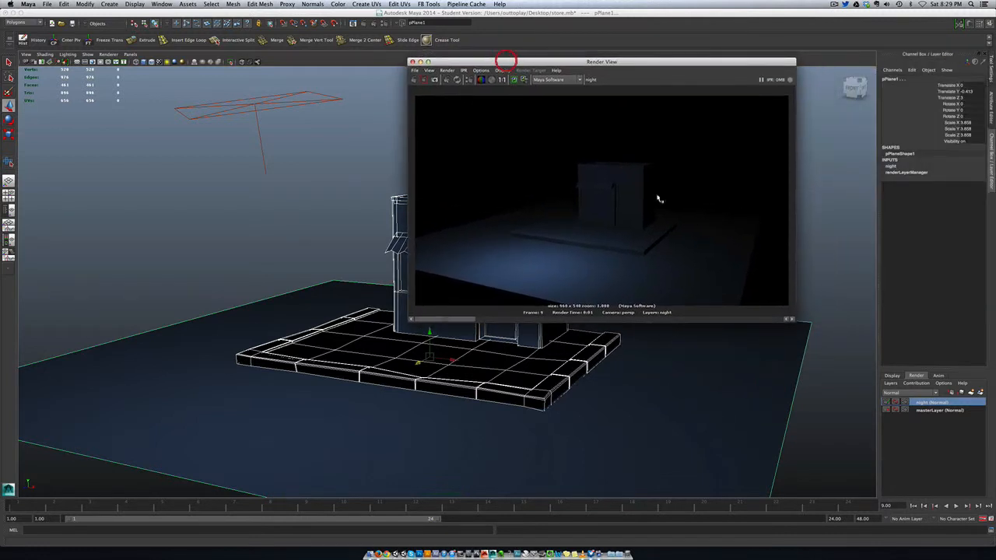
left_click(980, 393)
left_click(939, 404)
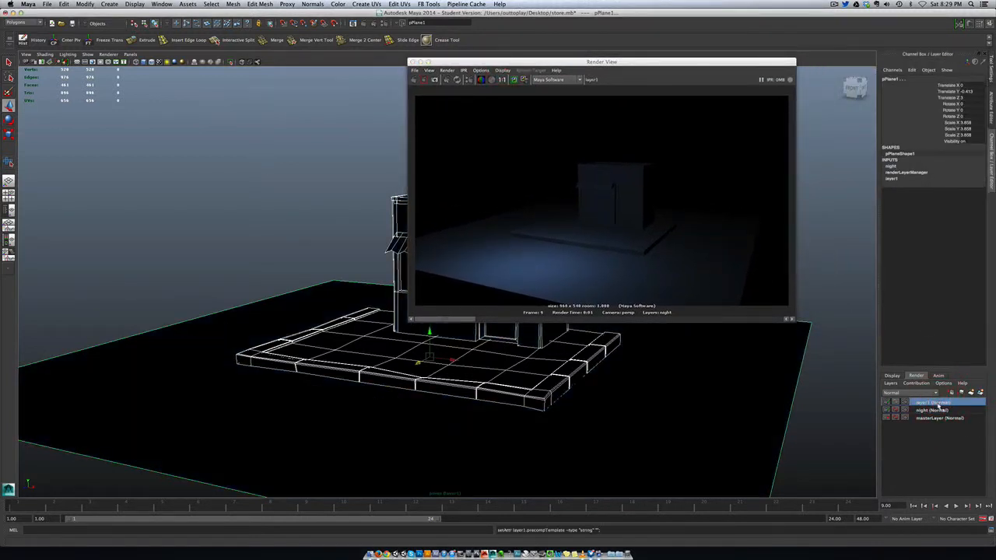
Apply the Occlusion preset to the new render layer and render it with mental ray.
right_click(939, 404)
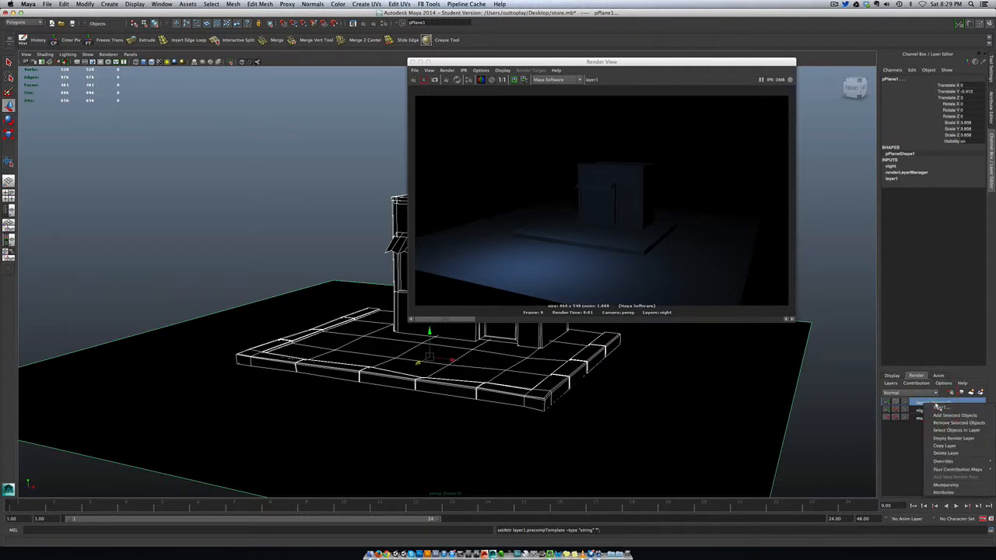
mouse_move(957, 470)
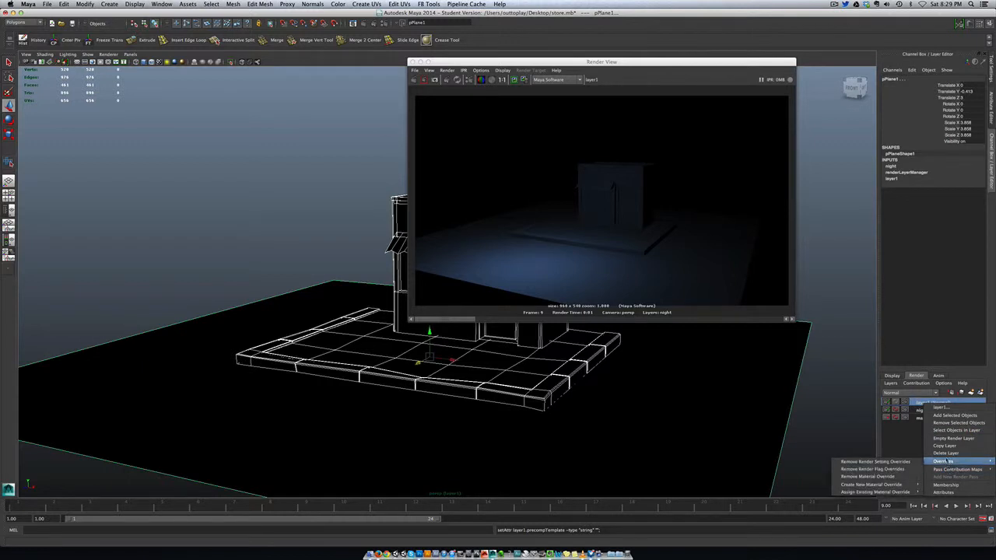
left_click(941, 416)
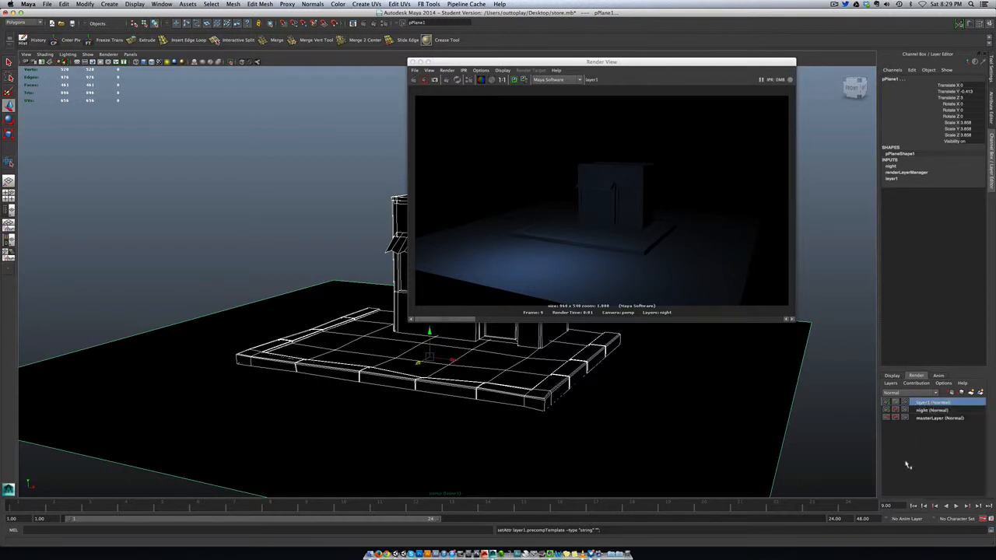
left_click(990, 109)
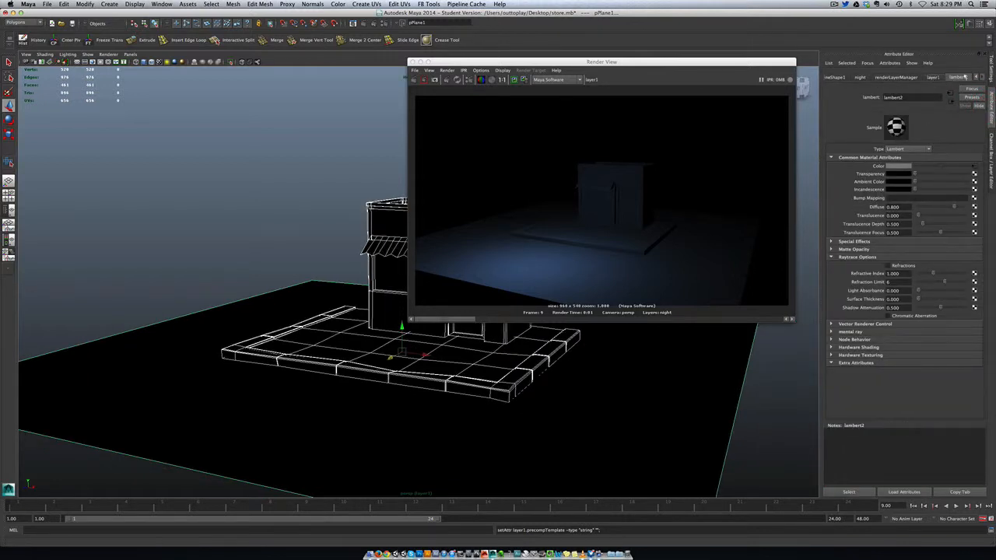
left_click(932, 78)
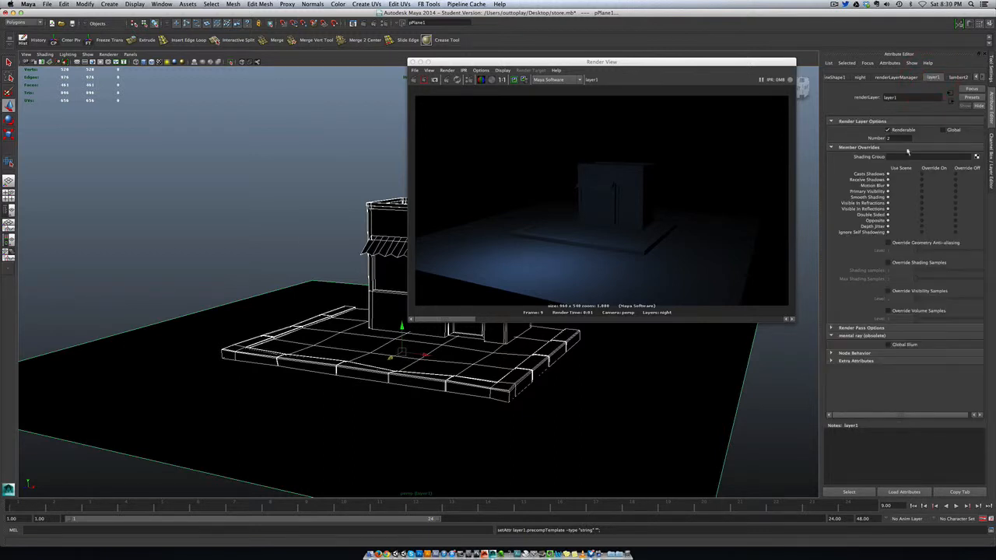
left_click(975, 96)
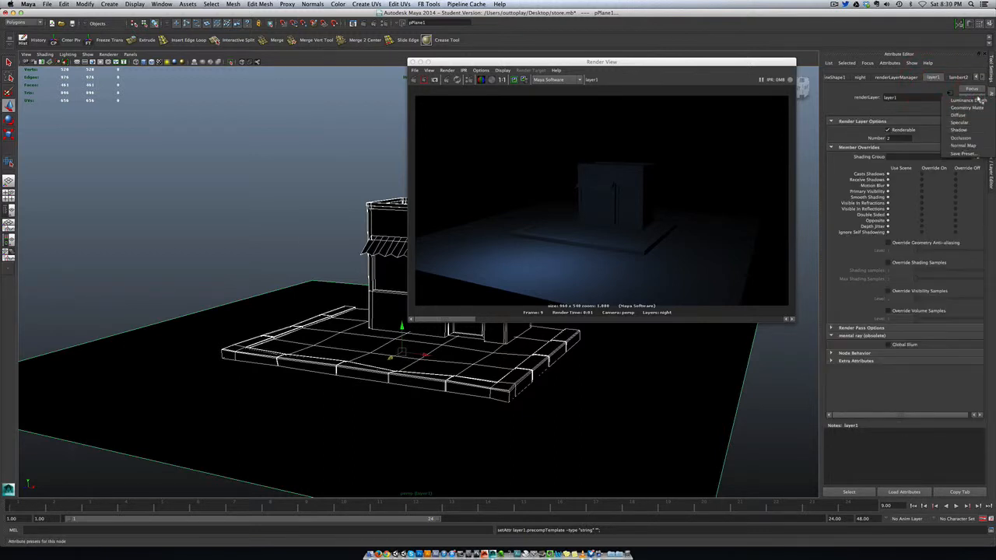
left_click(962, 138)
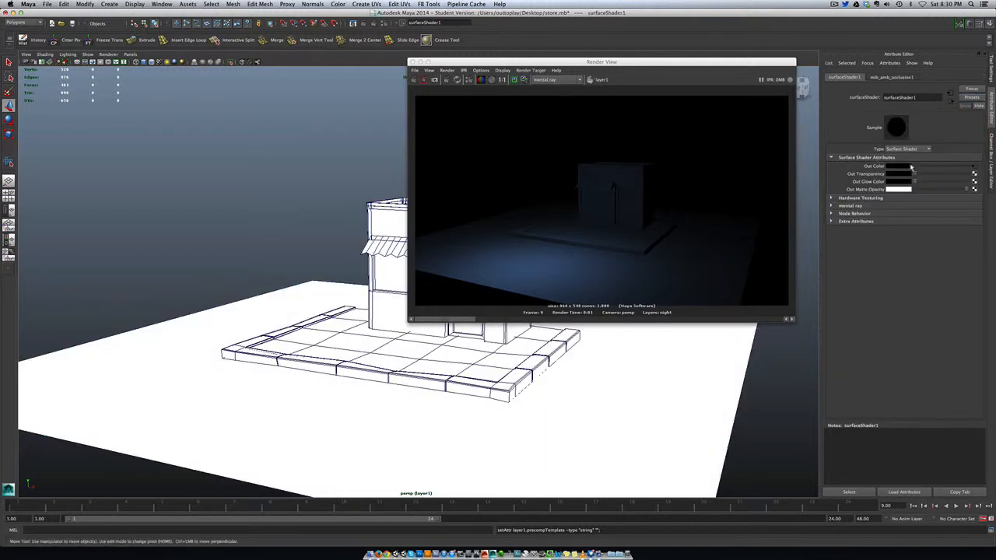
left_click(413, 80)
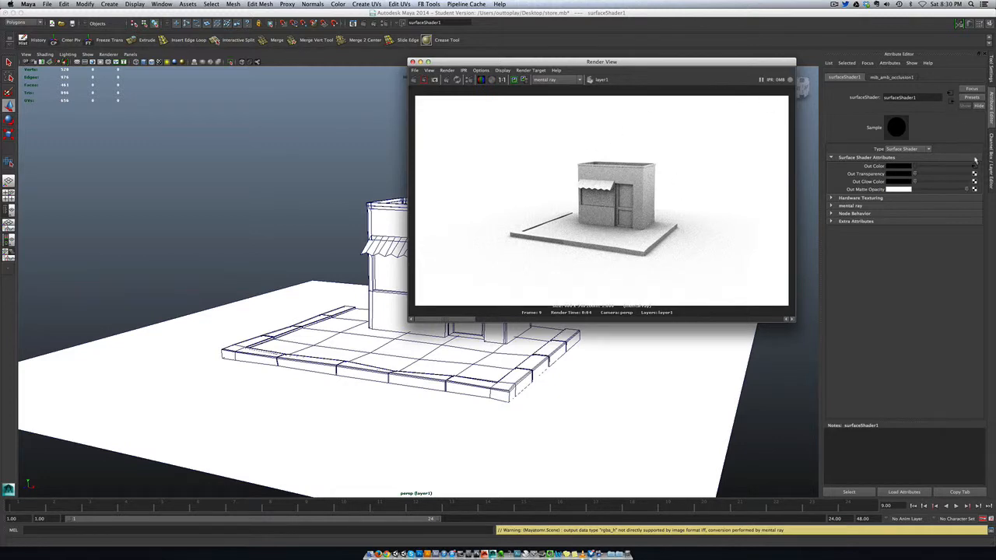
Set the ambient occlusion texture's Samples to 32 and Max Distance to 10, and render the layer again.
left_click(975, 168)
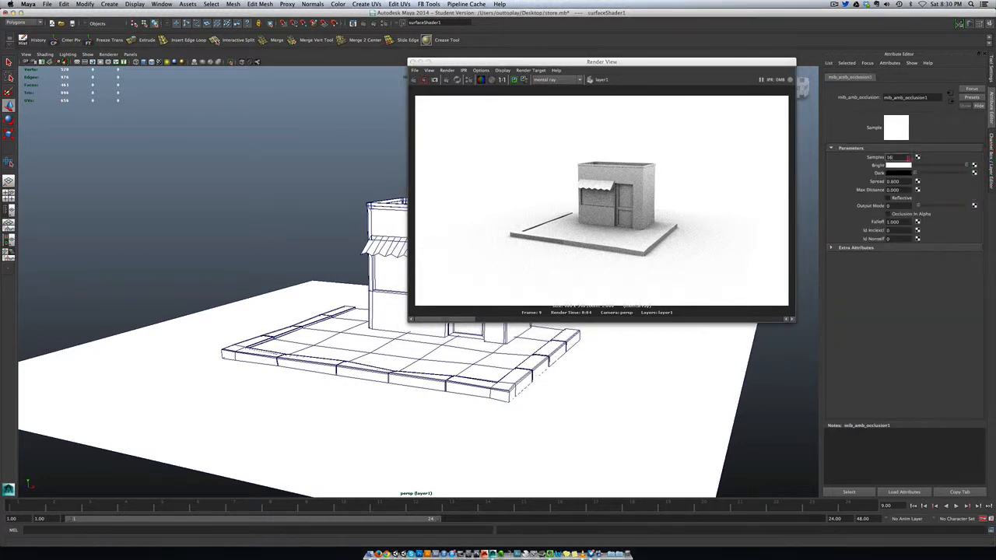
double_click(908, 157)
double_click(901, 190)
type("10")
key("Return")
left_click(415, 80)
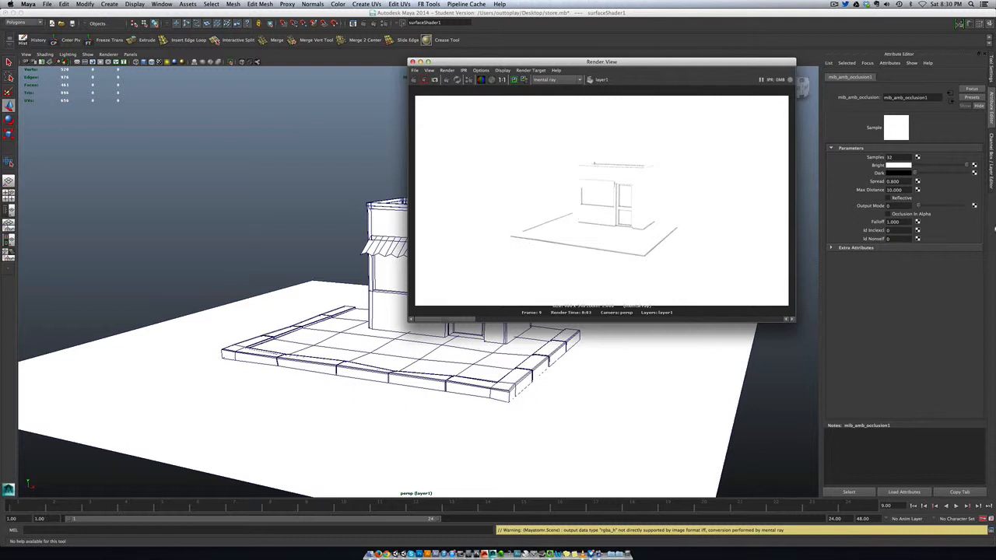
Set the ambient occlusion texture's Max Distance to 20 and render the occlusion layer again.
double_click(904, 191)
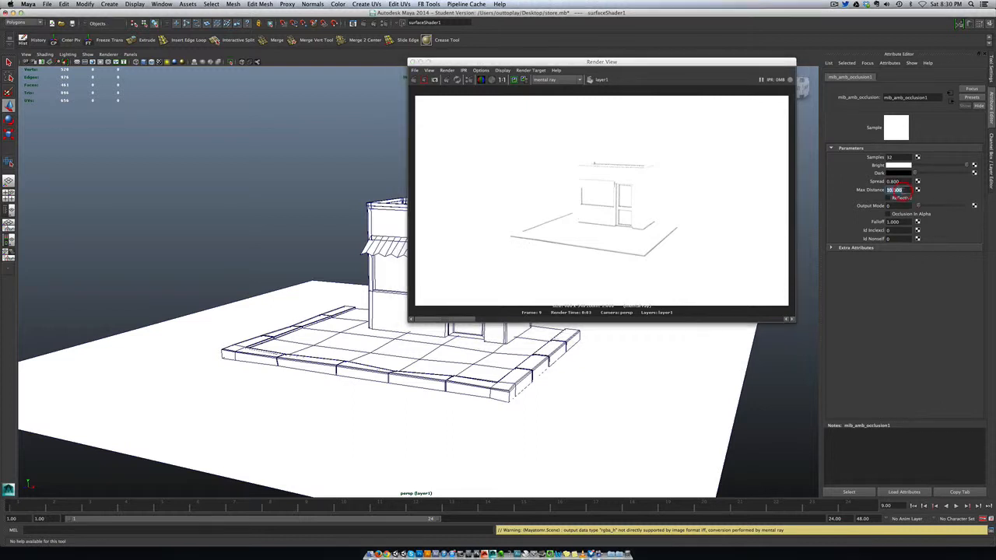
type("20")
key("Return")
left_click(414, 79)
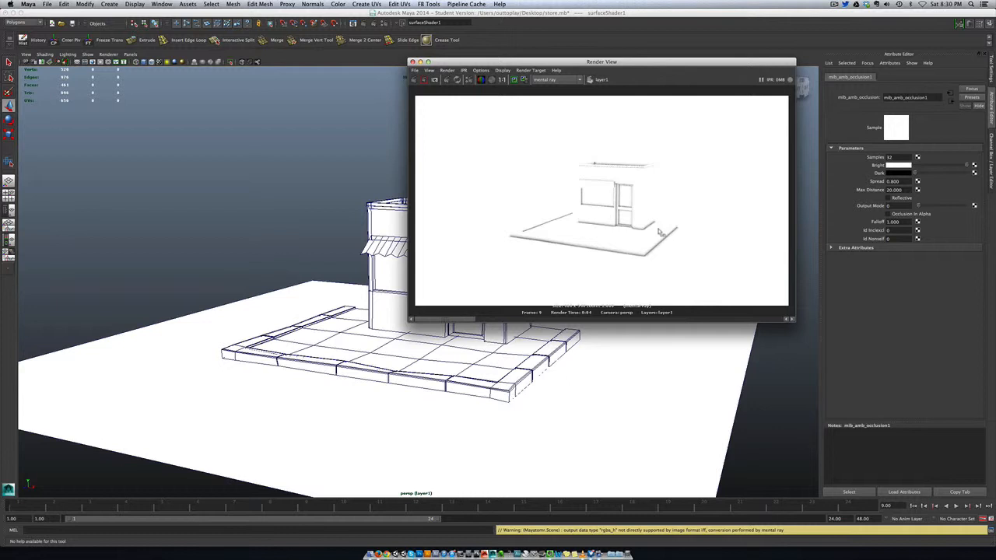
Render the night layer and masterLayer one after the other to compare them with the occlusion render.
left_click(992, 140)
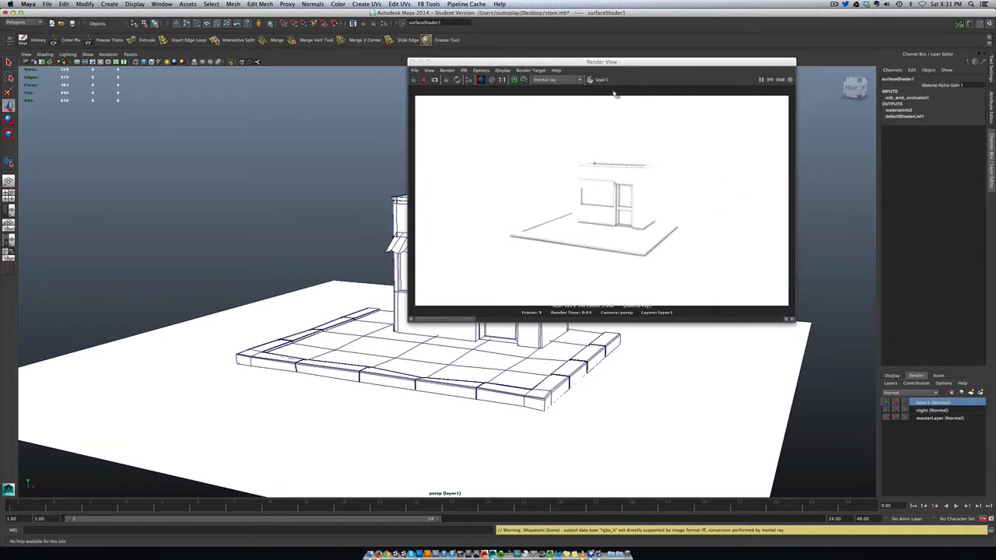
left_click_drag(605, 64, 430, 119)
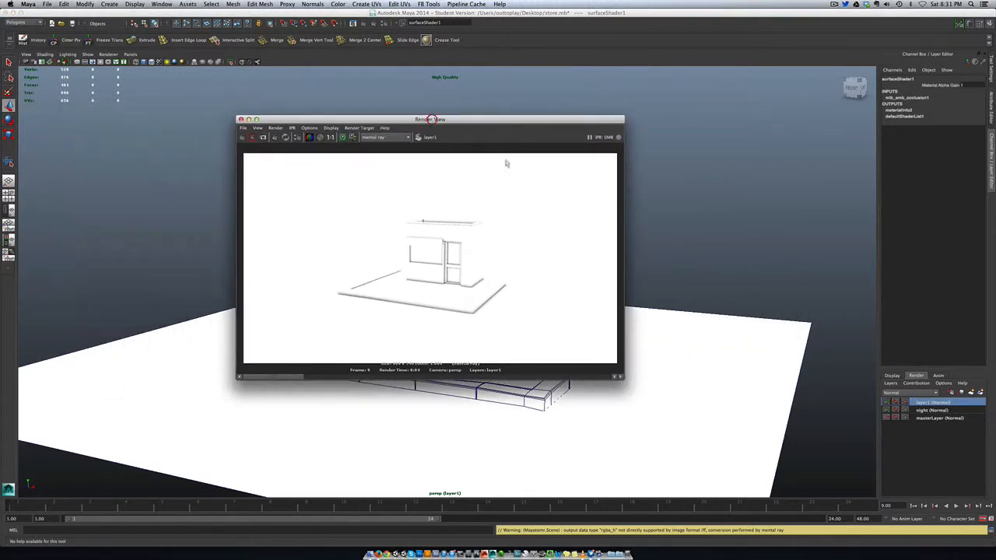
left_click(933, 411)
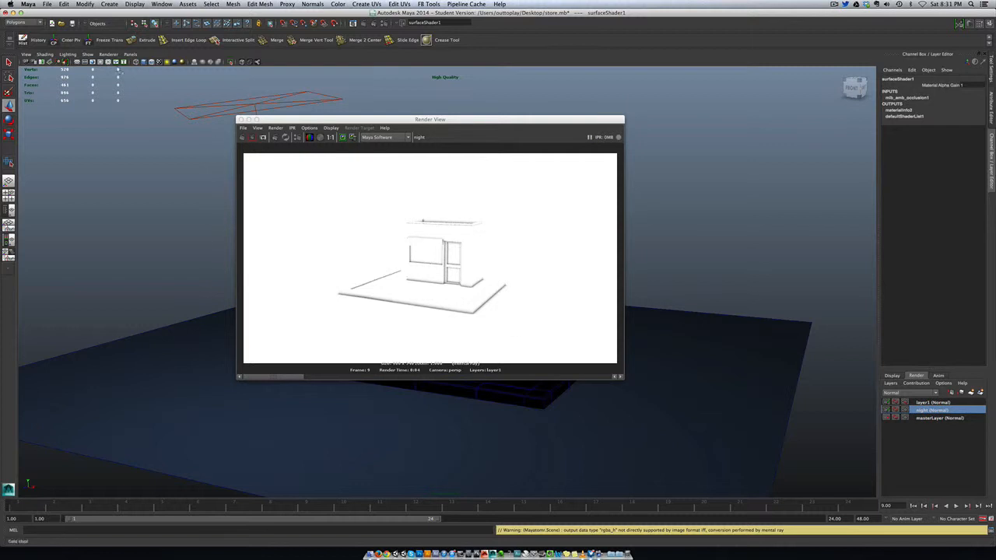
left_click(241, 137)
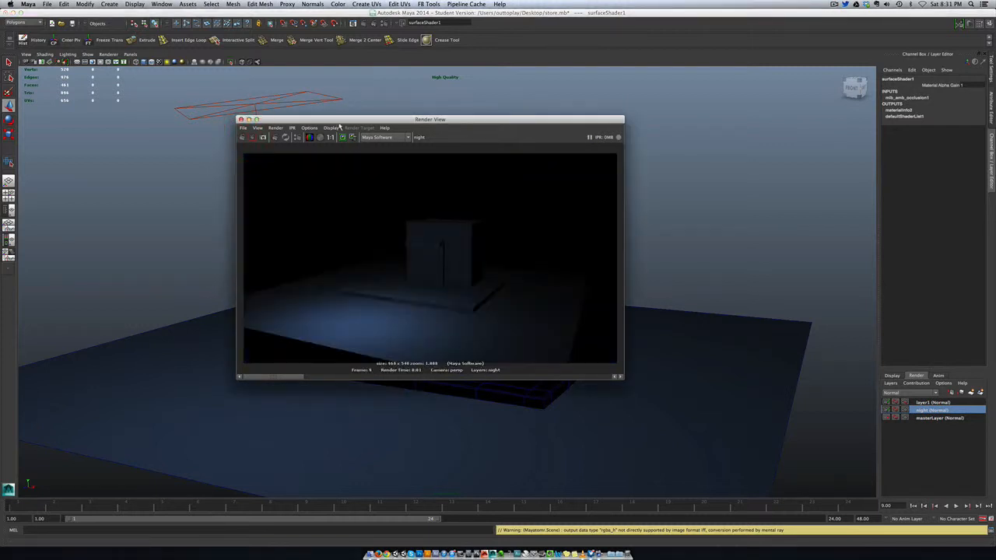
left_click_drag(341, 121, 529, 99)
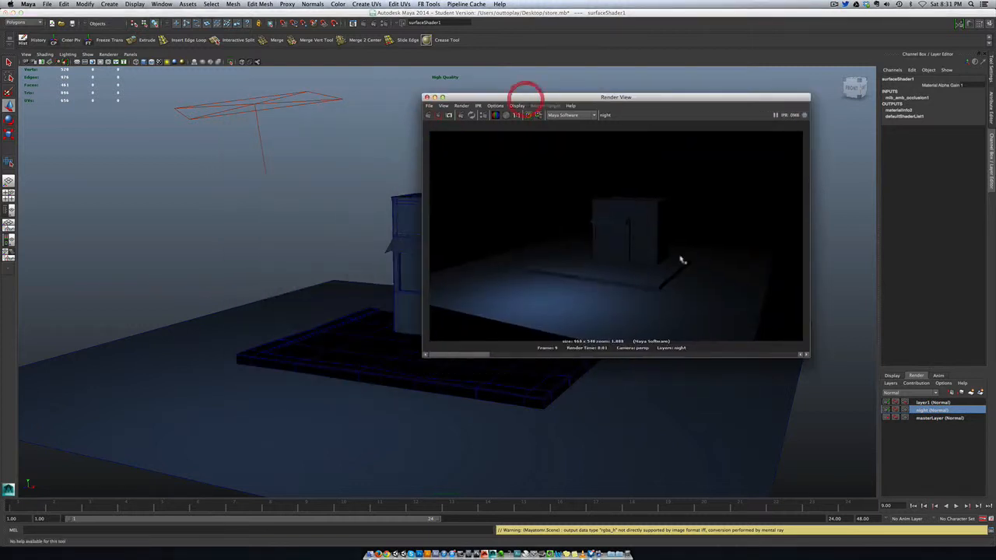
left_click(918, 418)
left_click(427, 115)
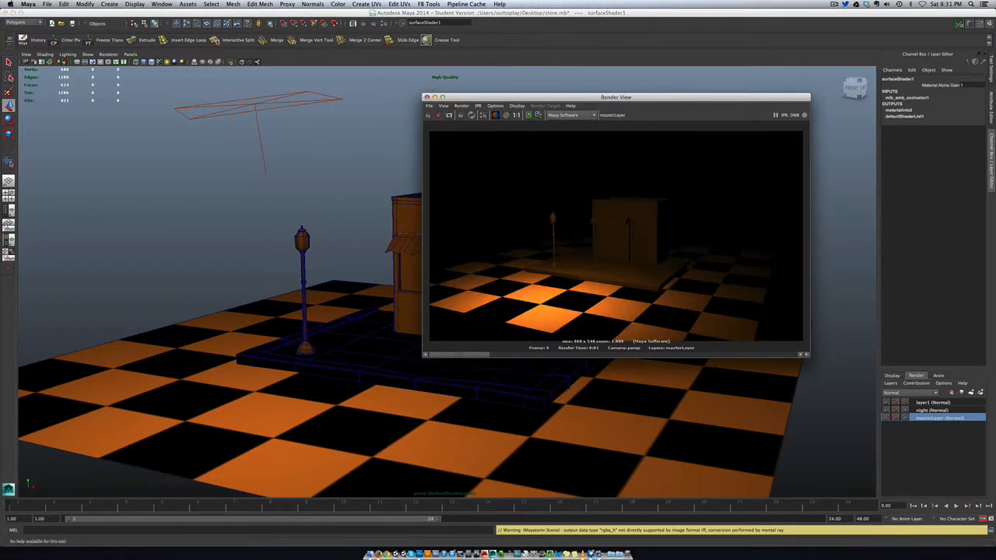
Rename the occlusion render layer as AO_layer and render it.
left_click(923, 403)
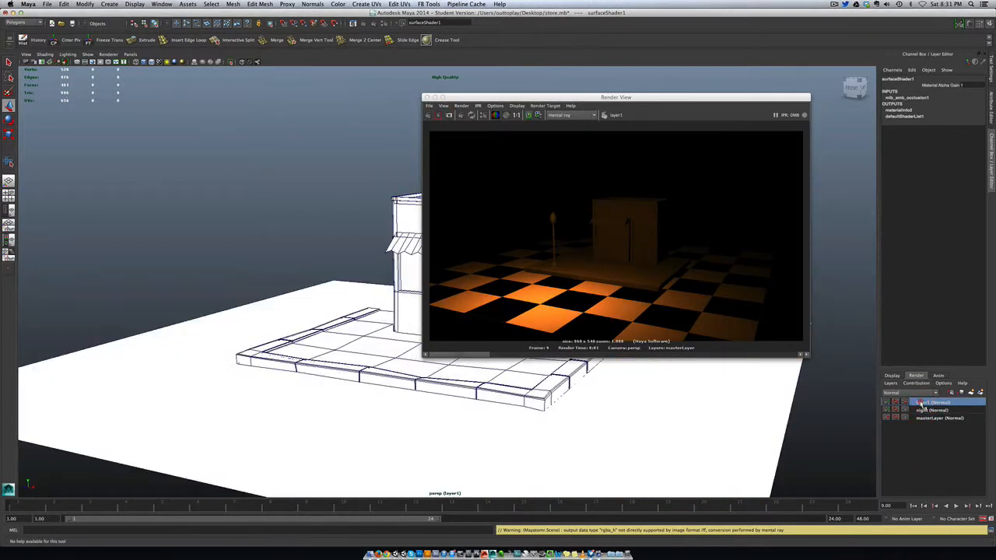
double_click(923, 402)
type("d")
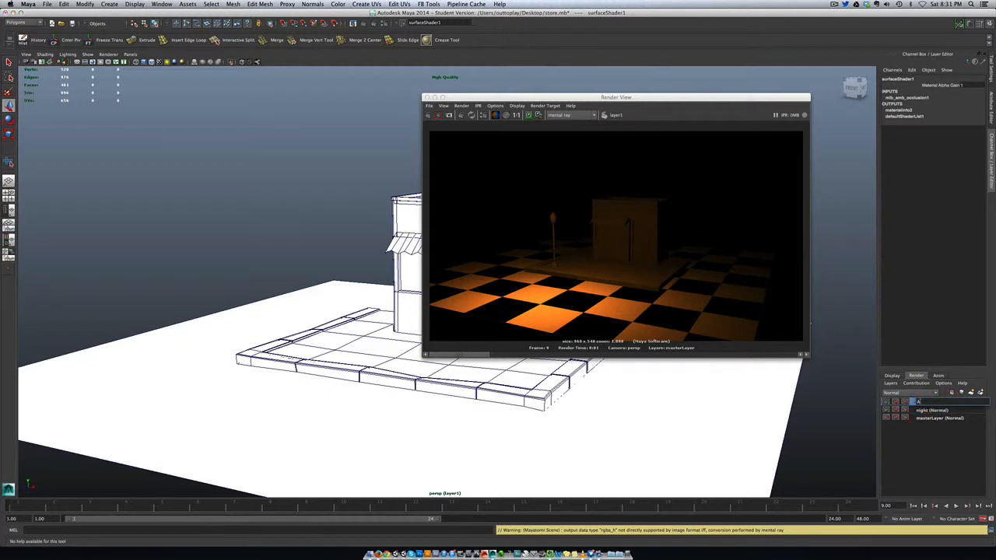
type("O_layer")
key("Return")
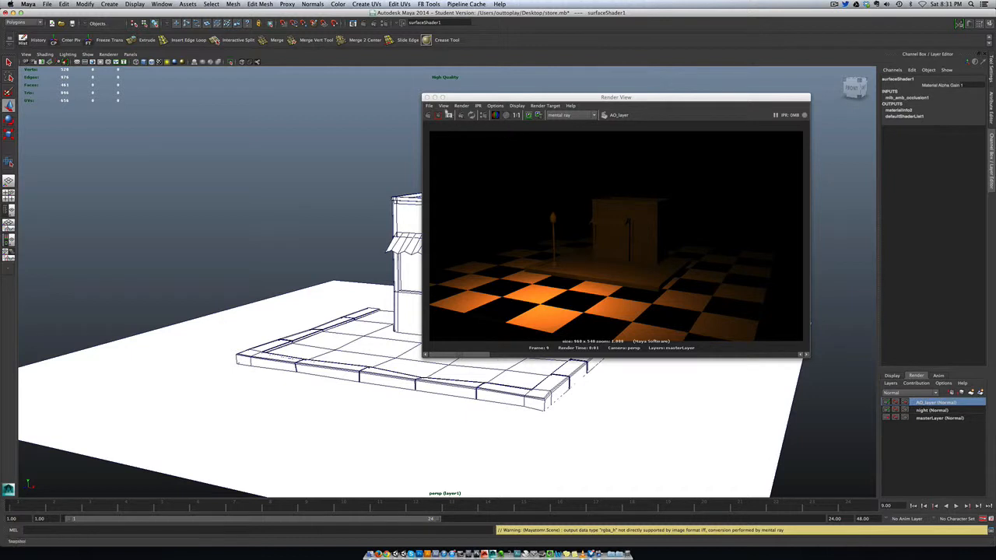
left_click(427, 116)
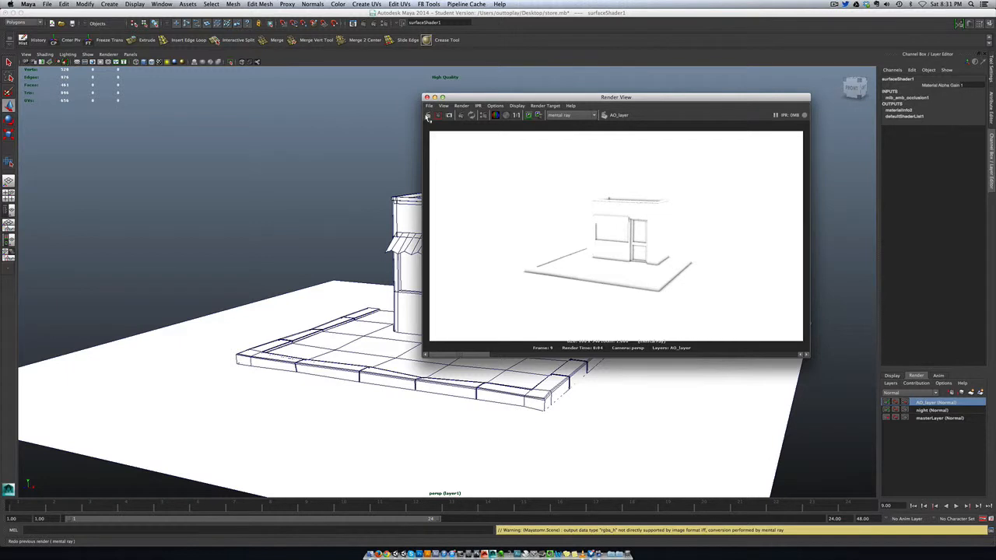
left_click(833, 5)
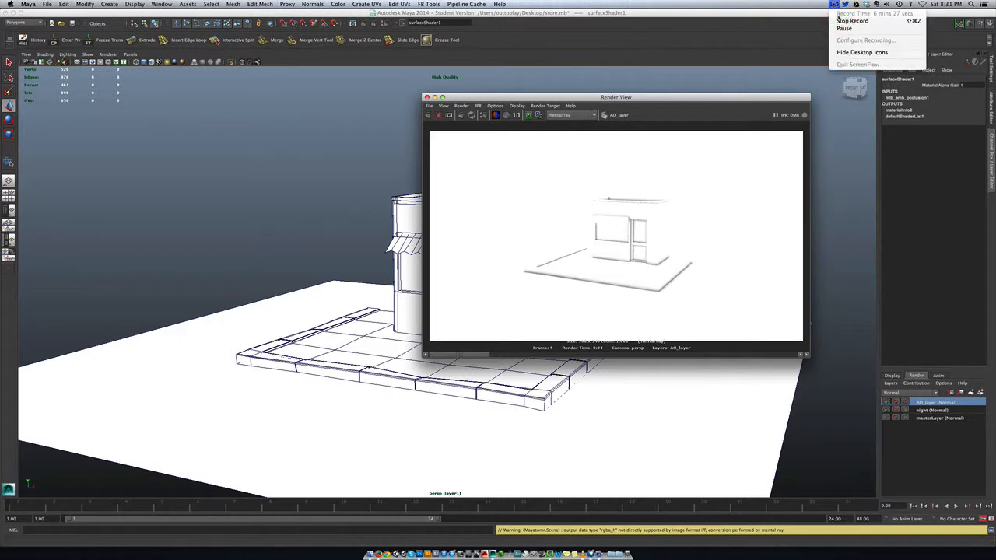